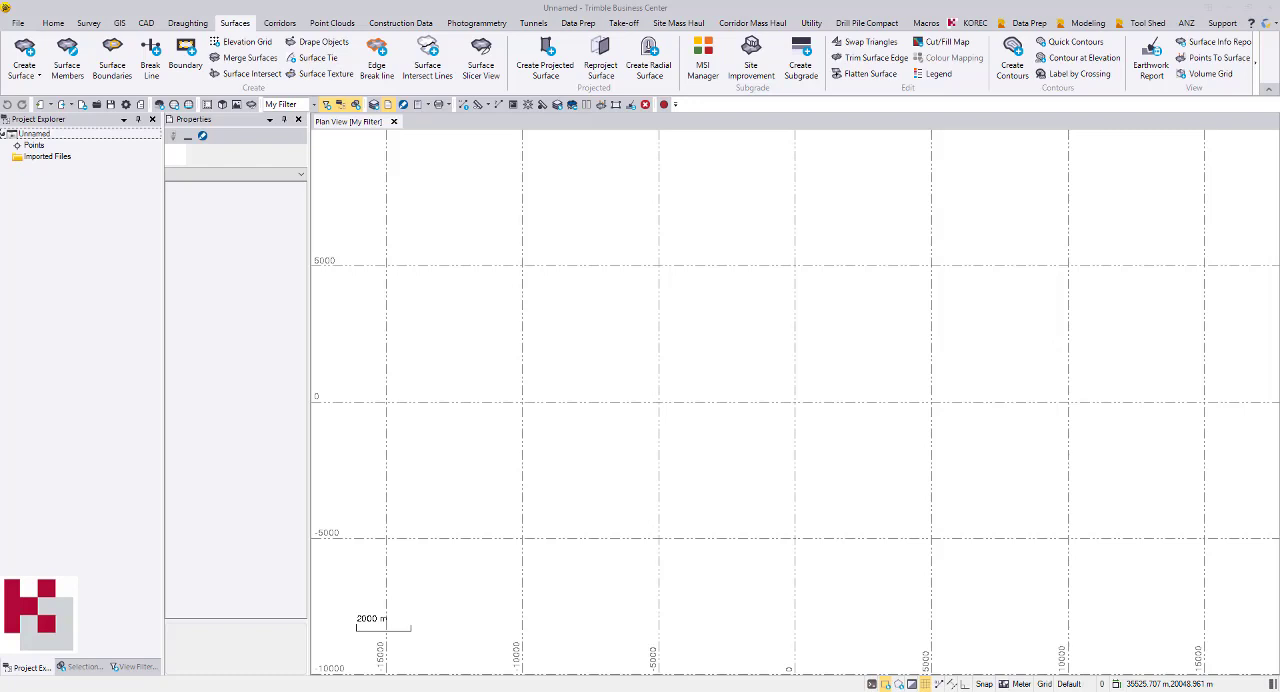
# Draw a circle named C1 at elevation 100 m, centred at about -3301, -967, with a 60 m radius
pyautogui.click(545, 326)
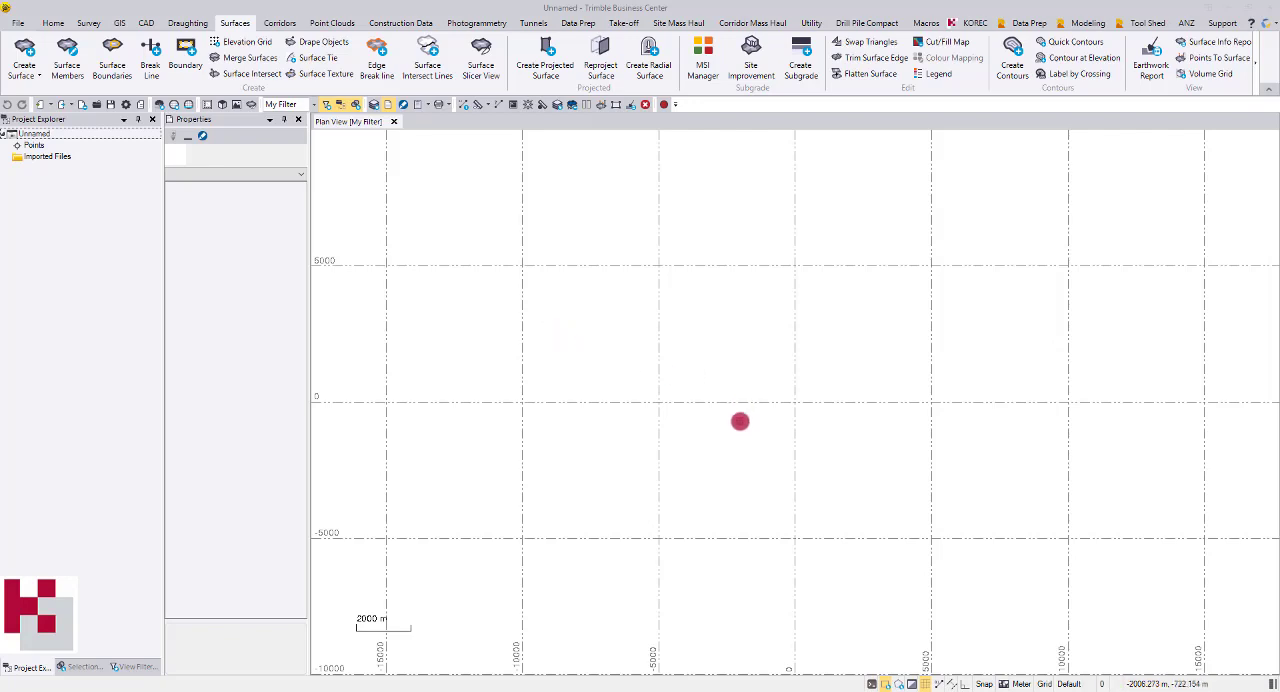
pyautogui.scroll(5, 740, 421)
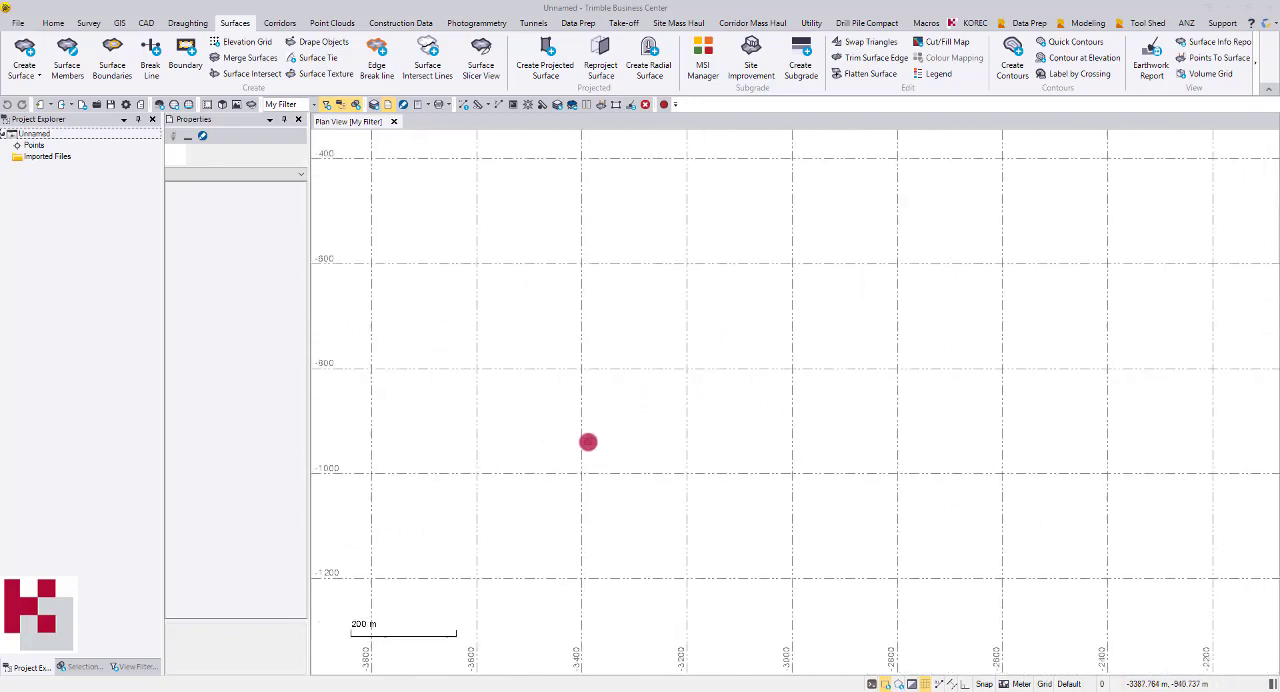
pyautogui.scroll(2, 540, 502)
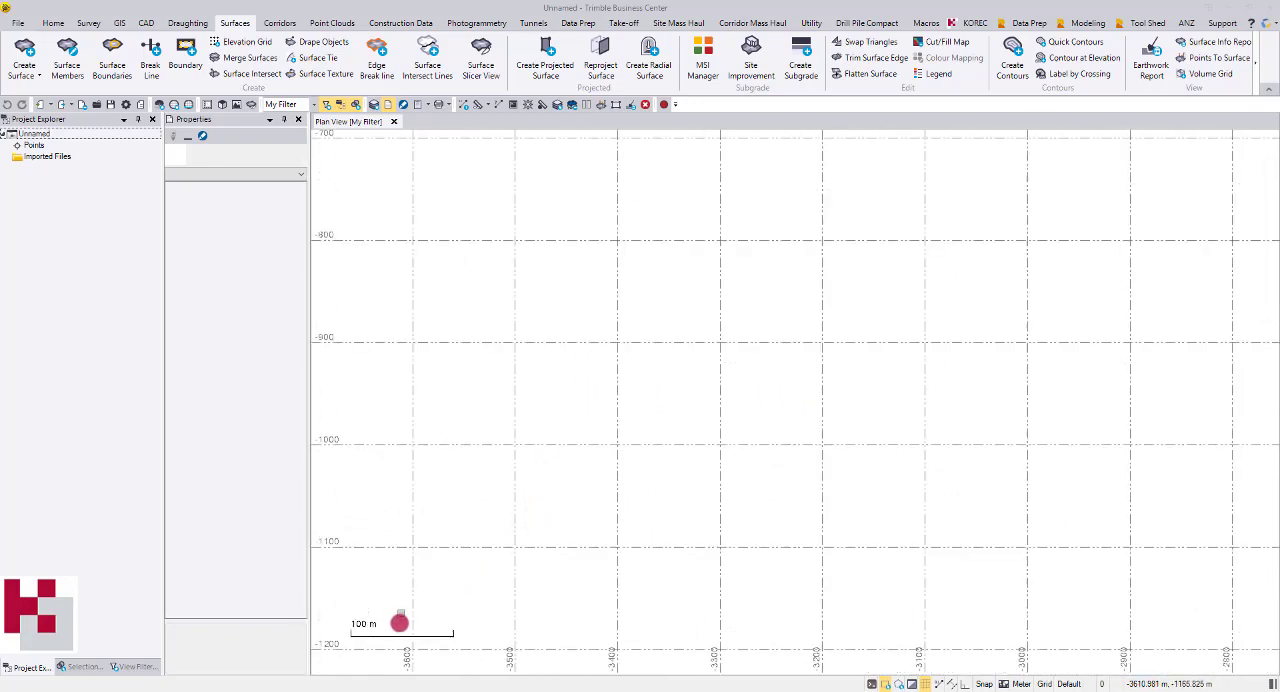
pyautogui.click(146, 23)
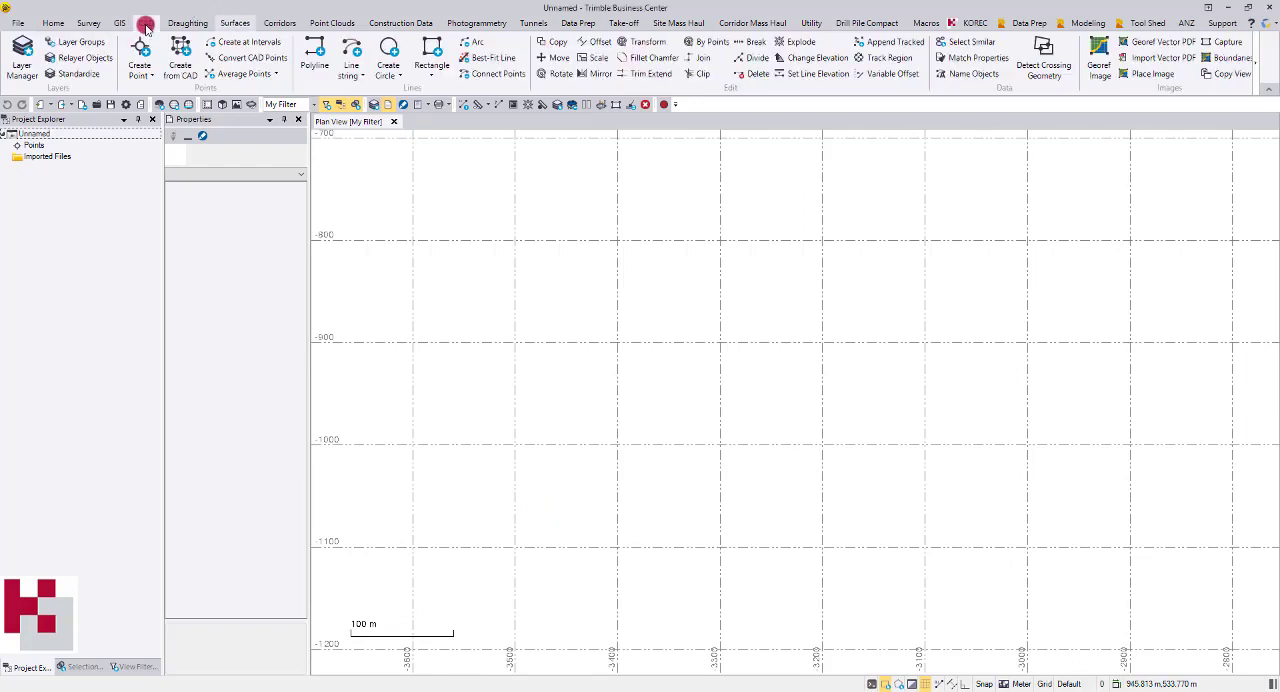
pyautogui.click(388, 55)
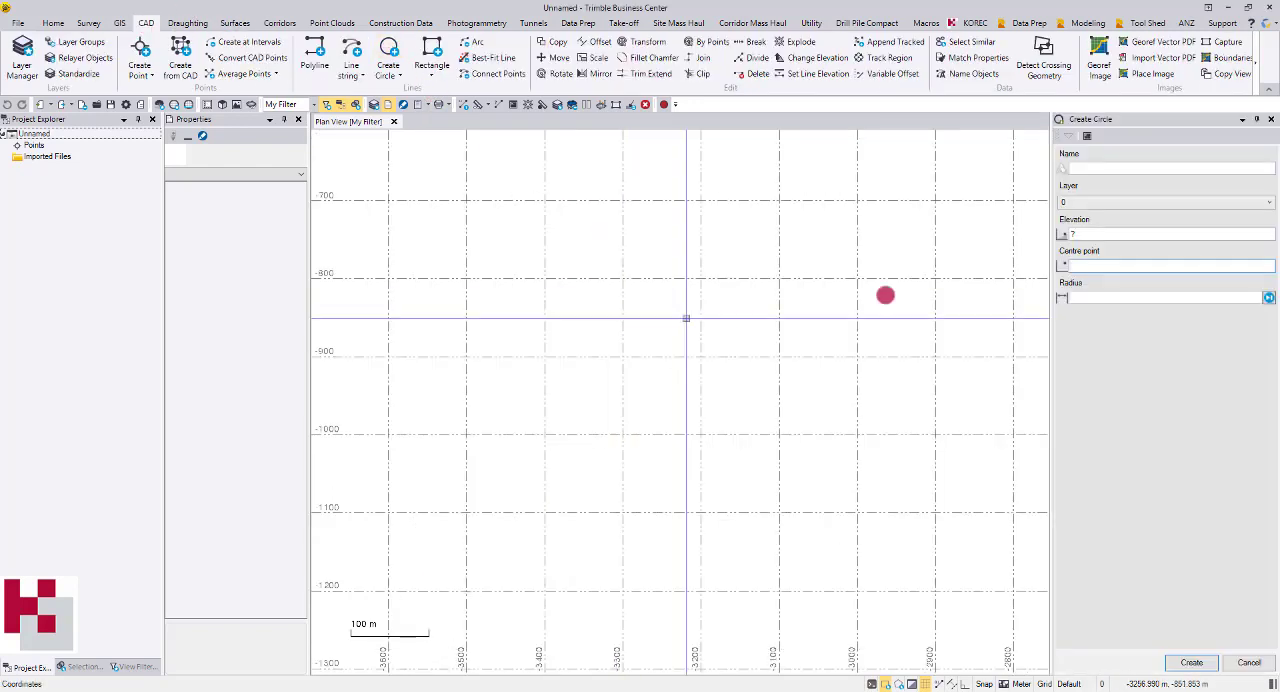
pyautogui.click(1129, 167)
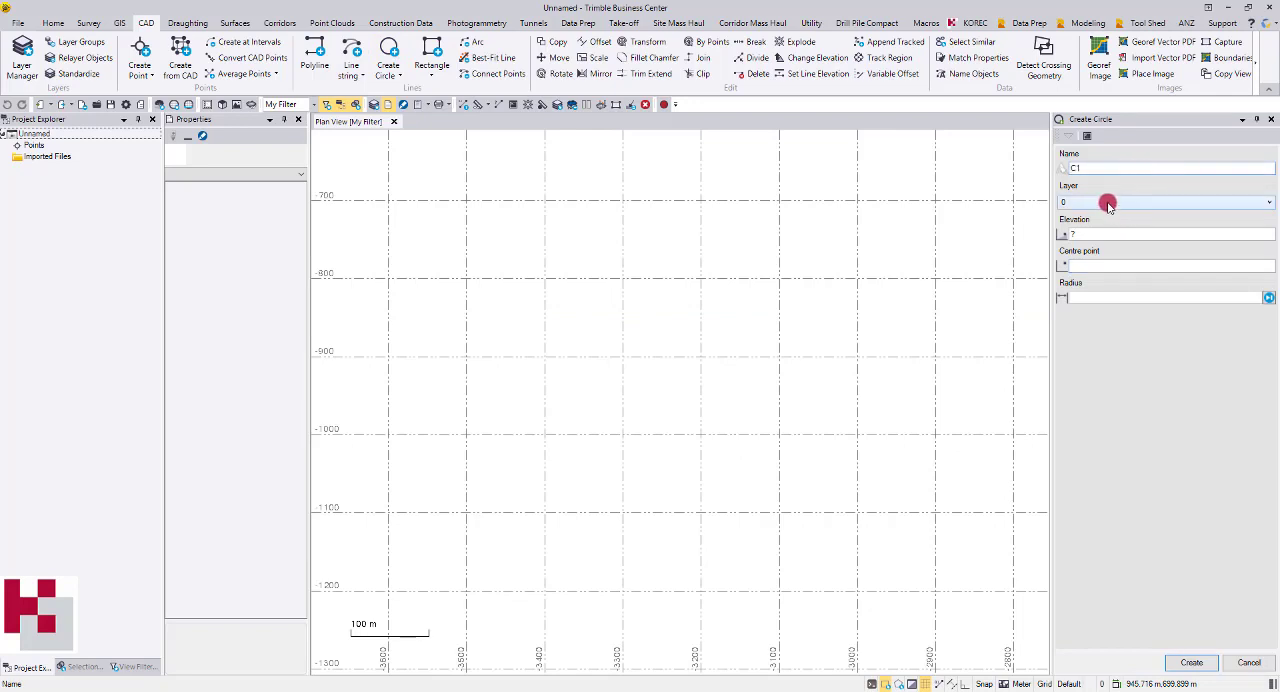
pyautogui.click(1098, 232)
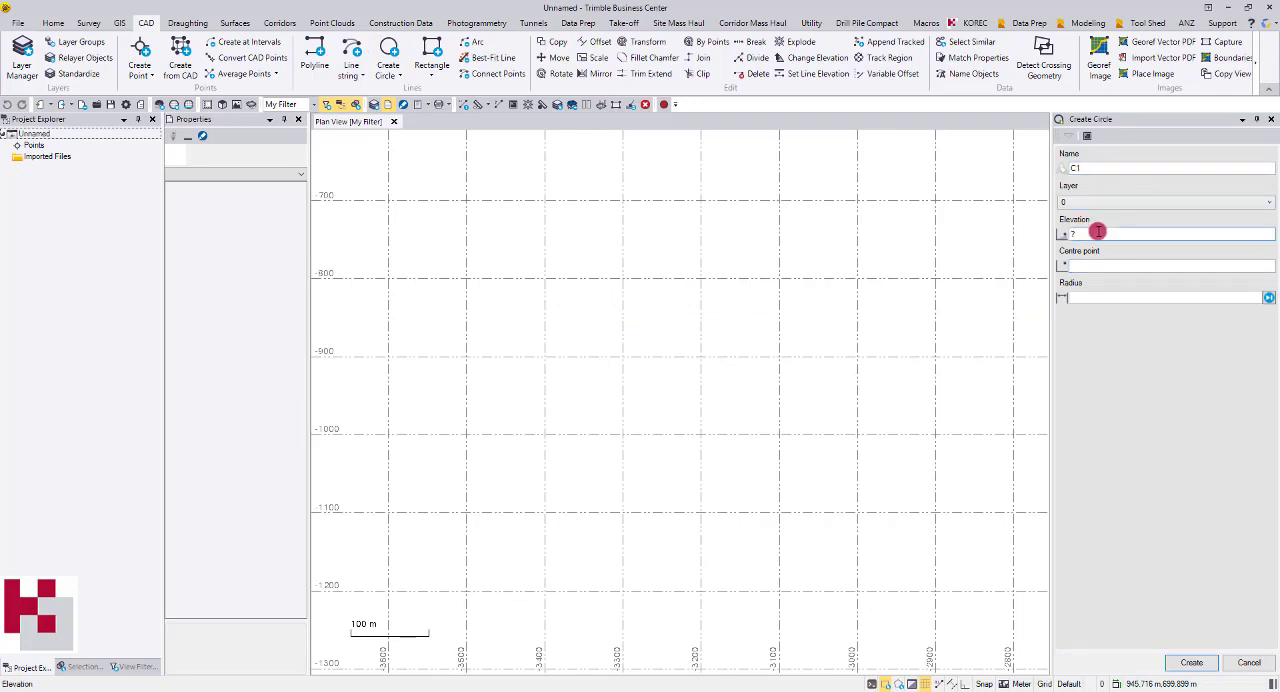
pyautogui.click(1101, 263)
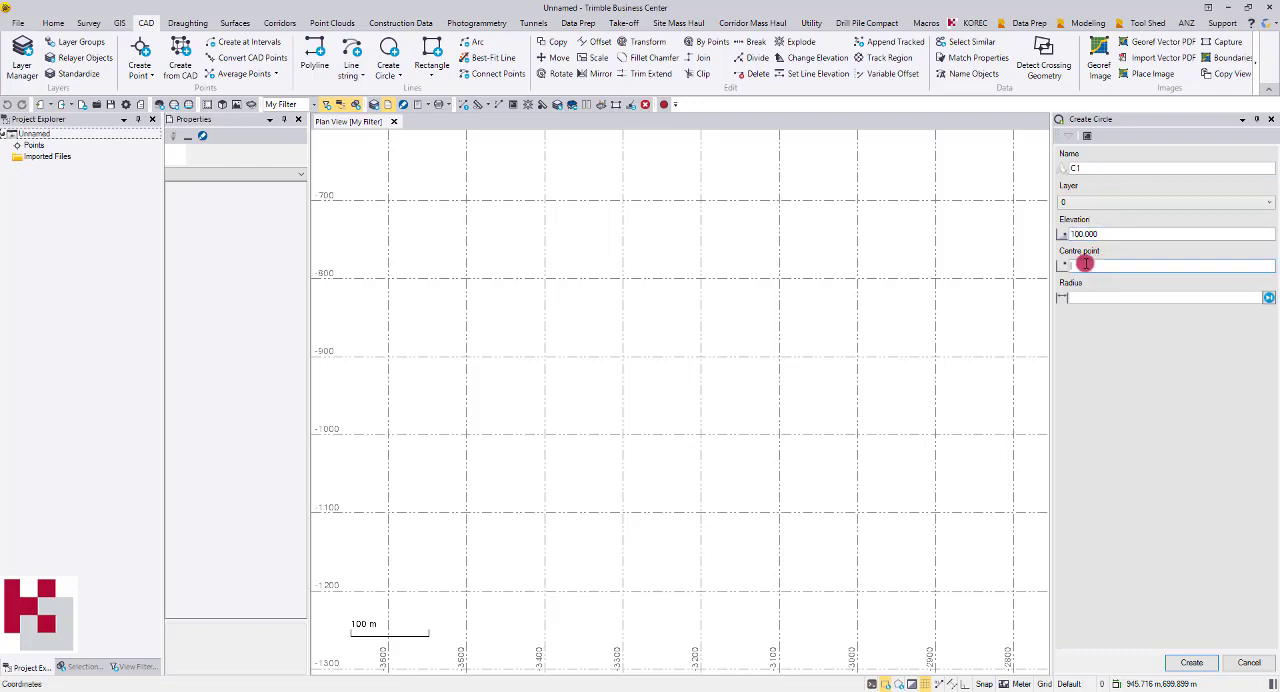
pyautogui.click(622, 409)
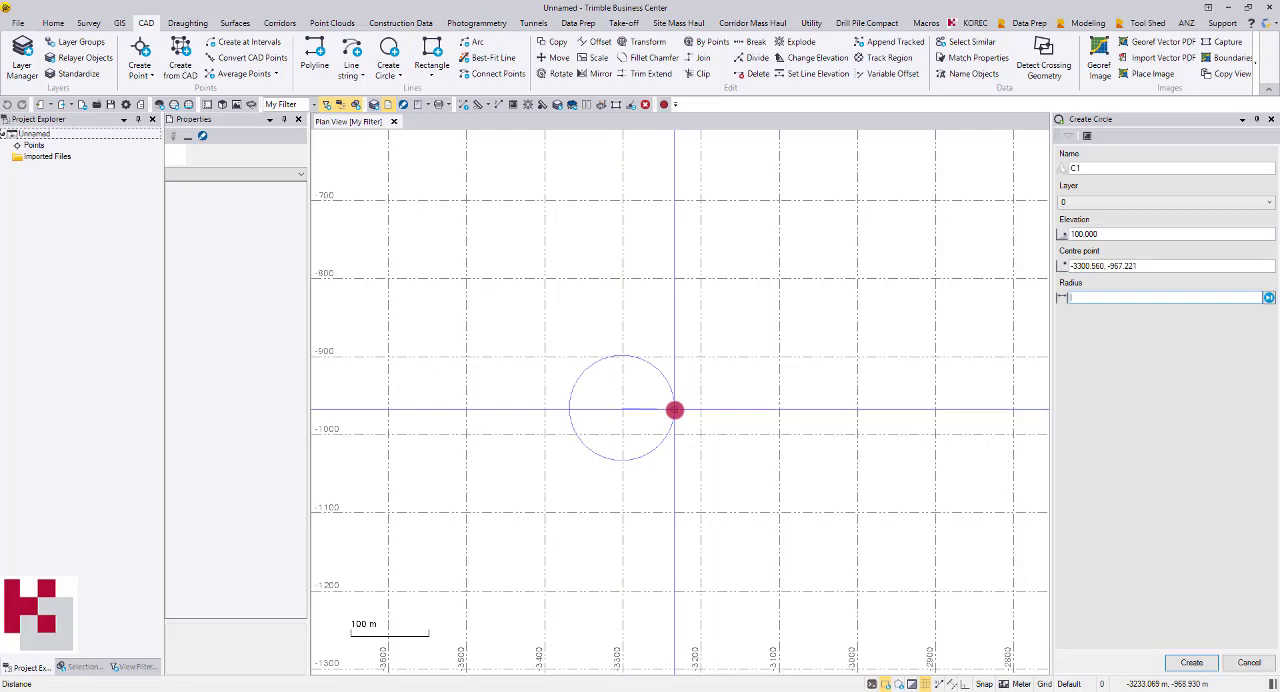
pyautogui.write('60')
pyautogui.press('Return')
# Name the second circle C2 and set its elevation to 100 m
pyautogui.scroll(5, 665, 418)
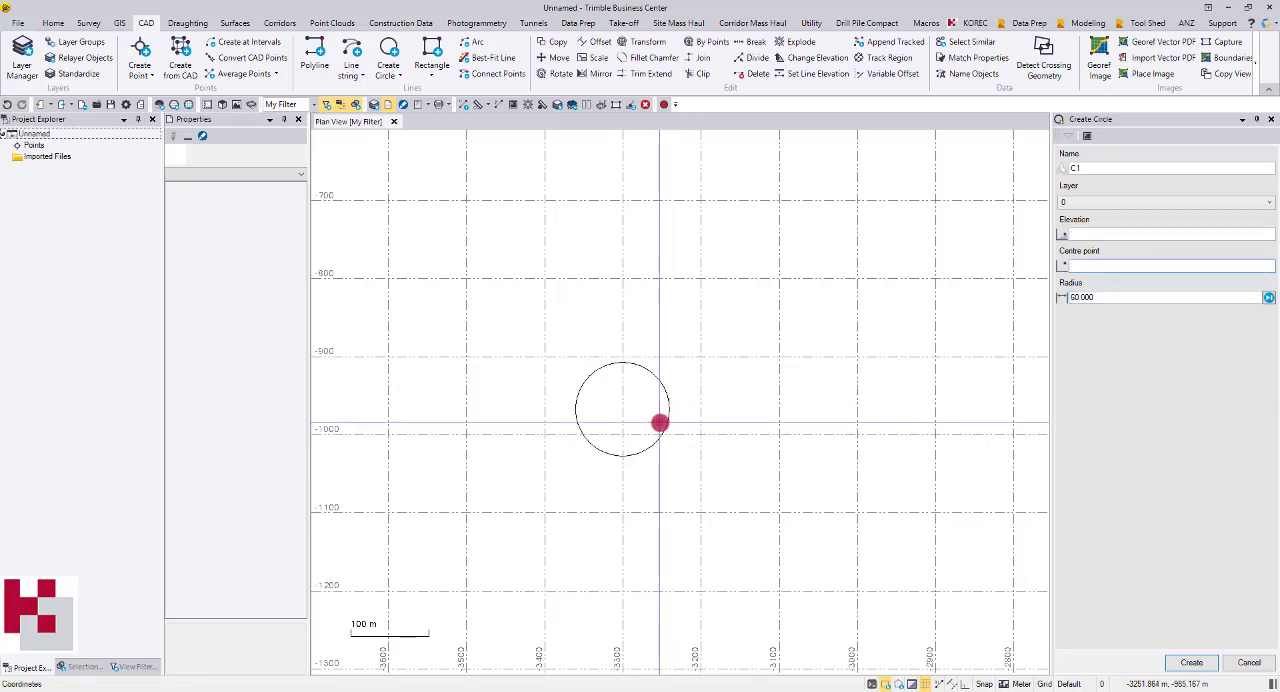
pyautogui.moveTo(626, 422); pyautogui.dragTo(677, 428, button='middle')
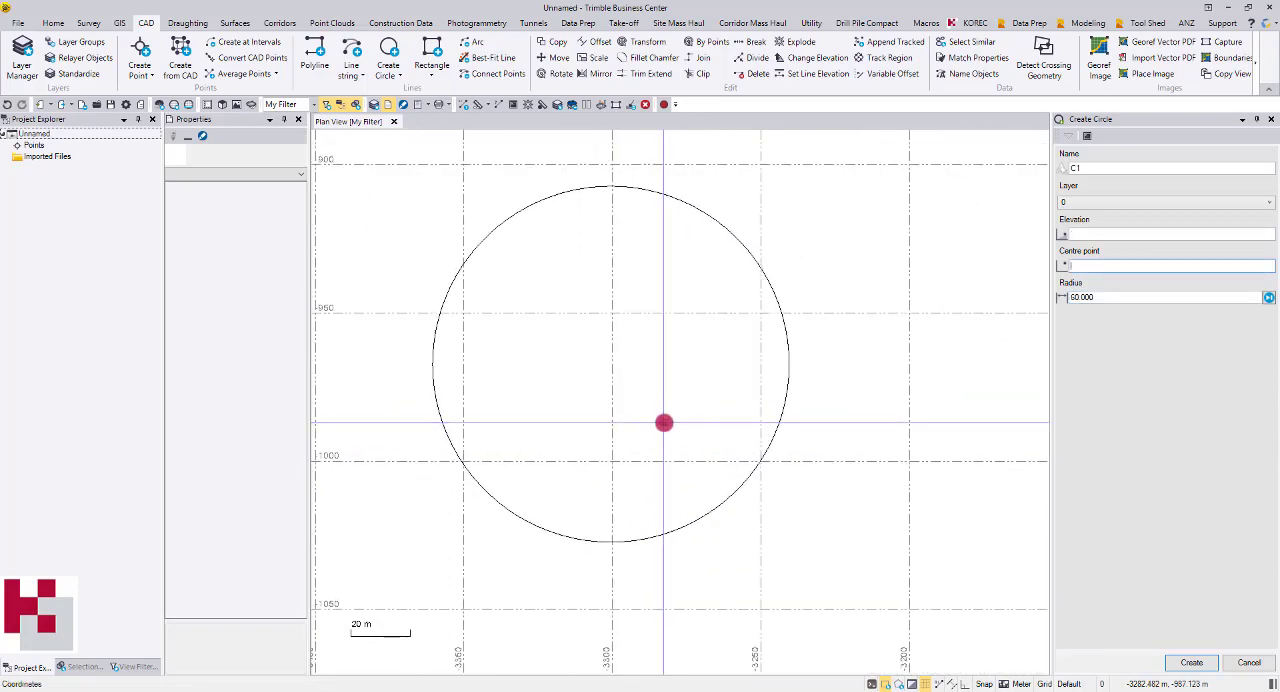
pyautogui.click(1093, 171)
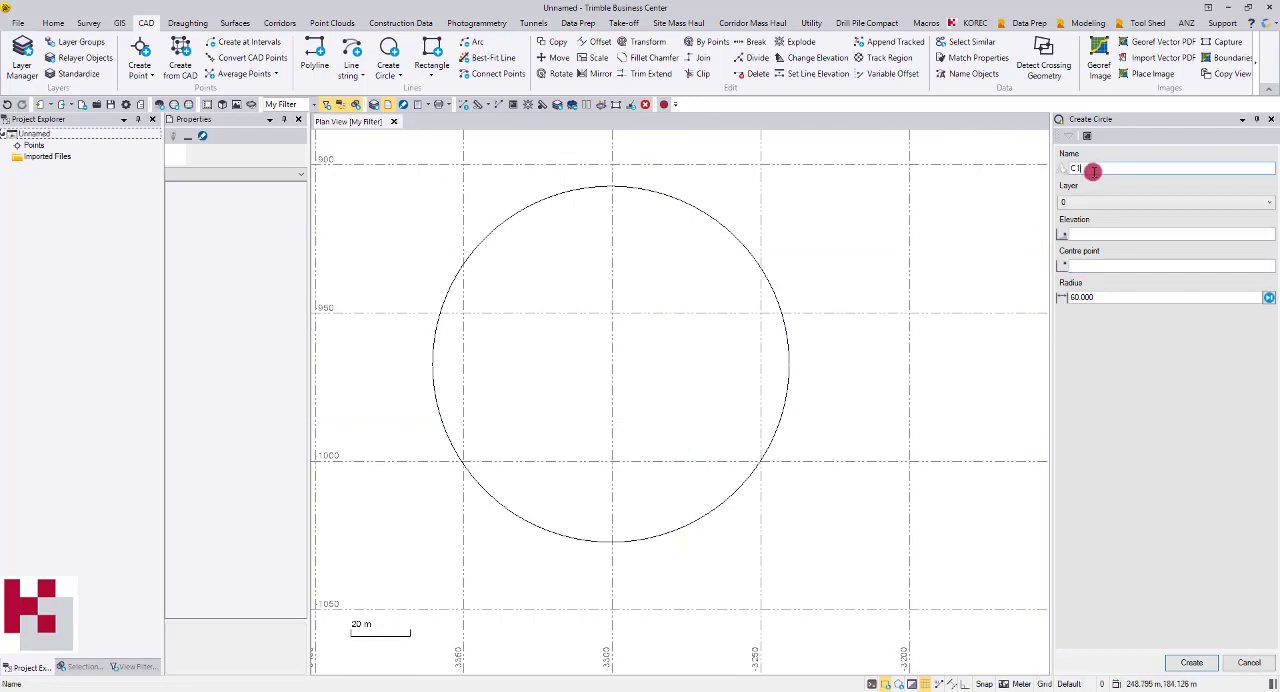
pyautogui.click(1085, 232)
pyautogui.write('100')
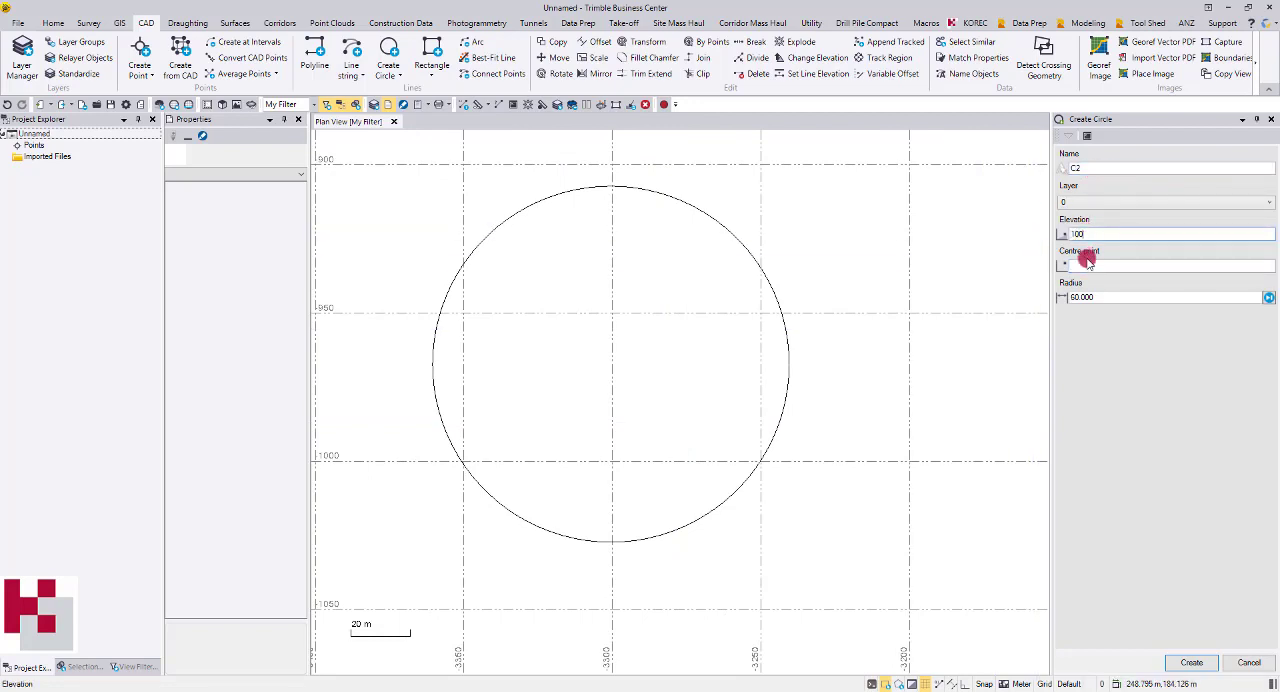
pyautogui.click(1086, 262)
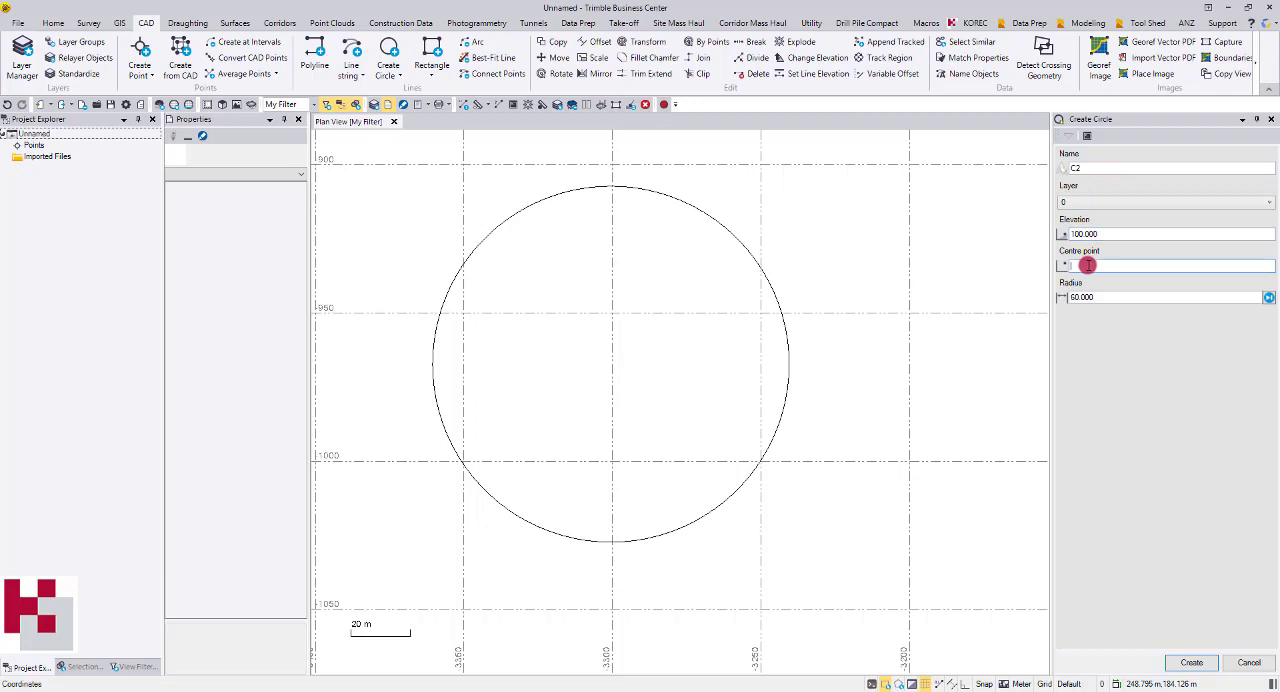
# Enable the Midpoint, Intersection point, Perpendicular point and Centre point running snaps
pyautogui.click(986, 684)
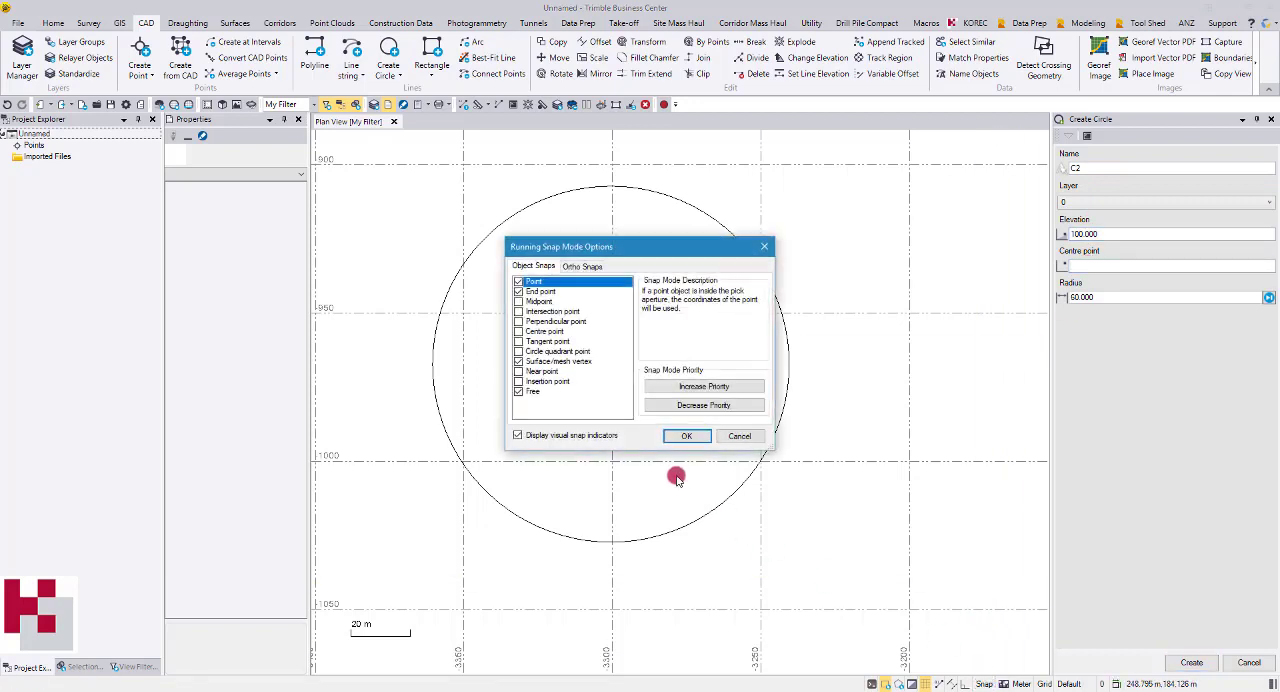
pyautogui.click(519, 301)
pyautogui.click(519, 311)
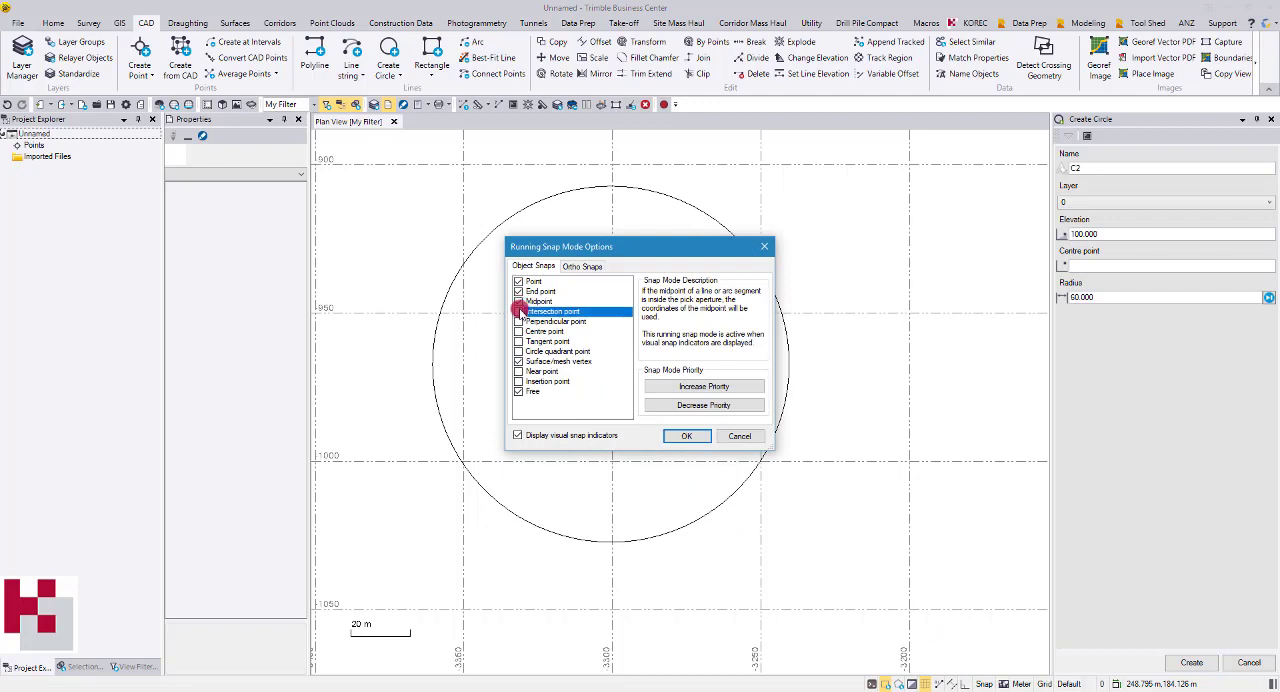
pyautogui.click(519, 321)
pyautogui.click(519, 331)
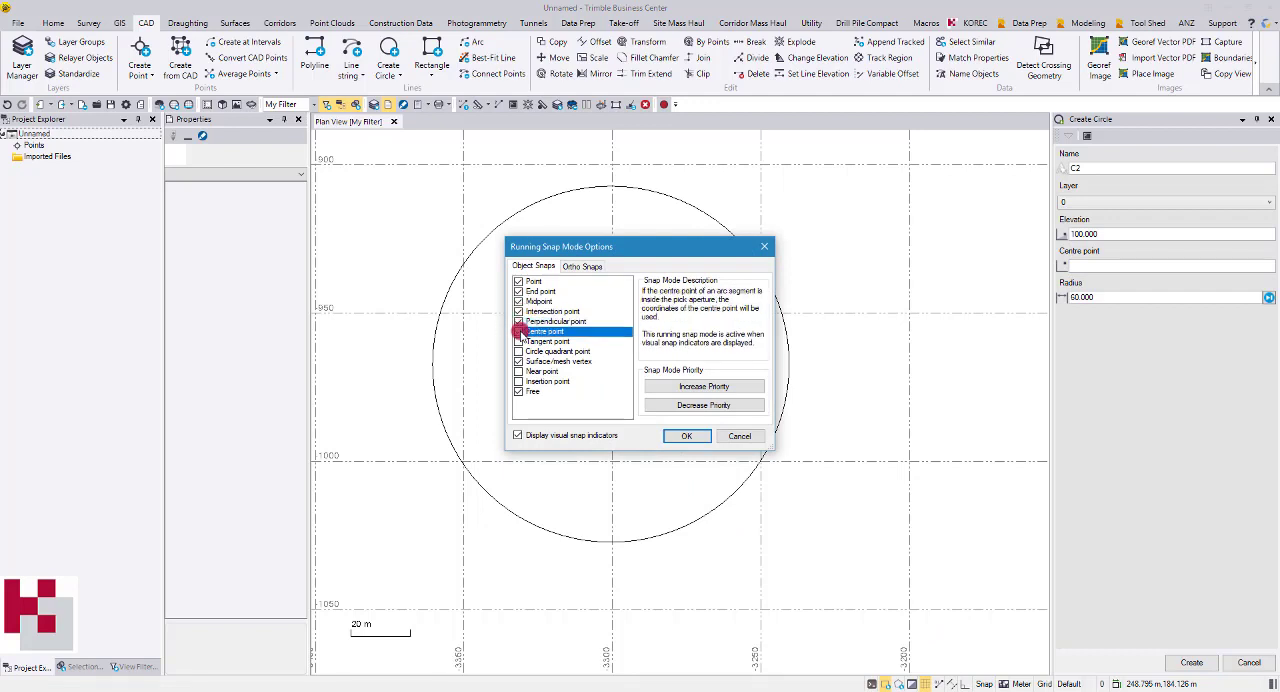
pyautogui.click(672, 437)
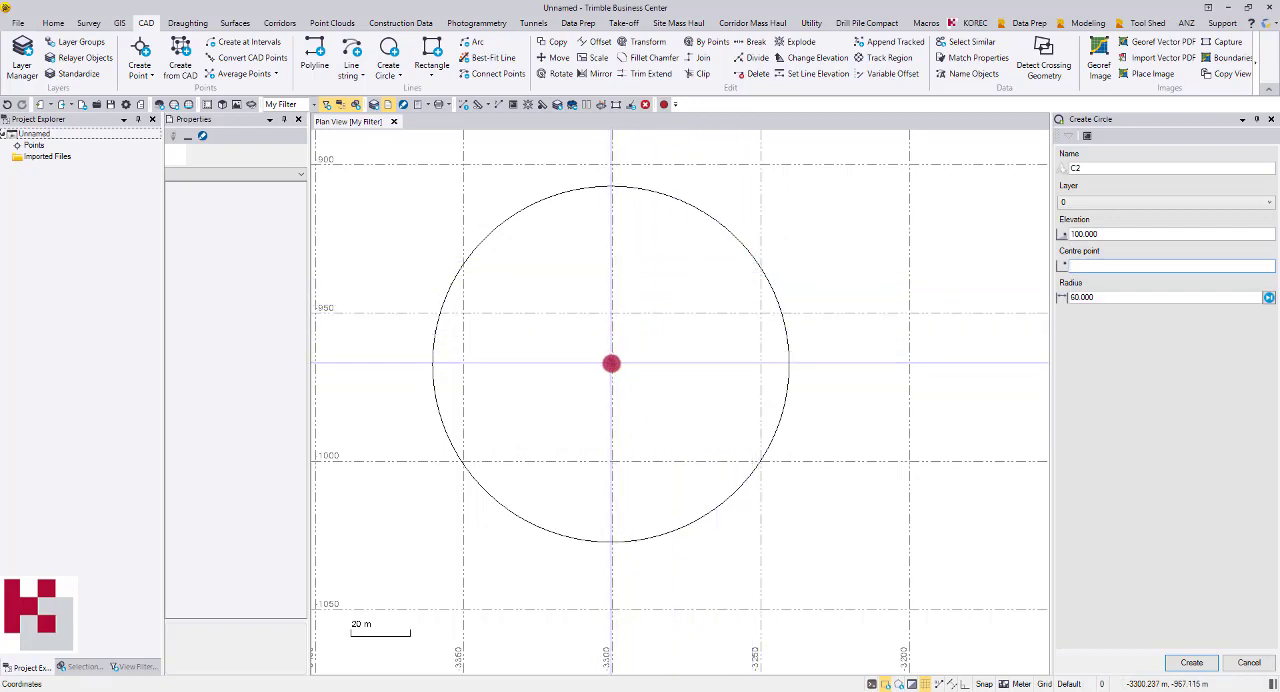
# Create circle C2 concentric with C1 using a 40 m radius, and end circle creation
pyautogui.click(610, 362)
pyautogui.write('40')
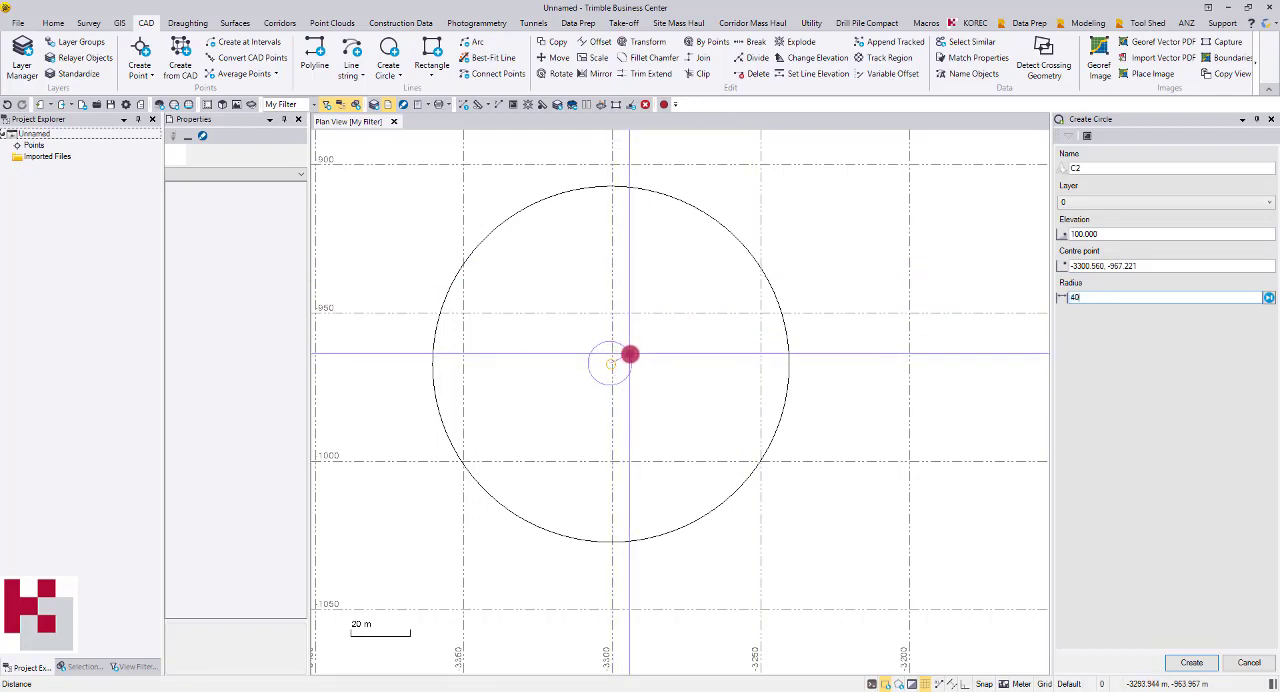
pyautogui.press('Return')
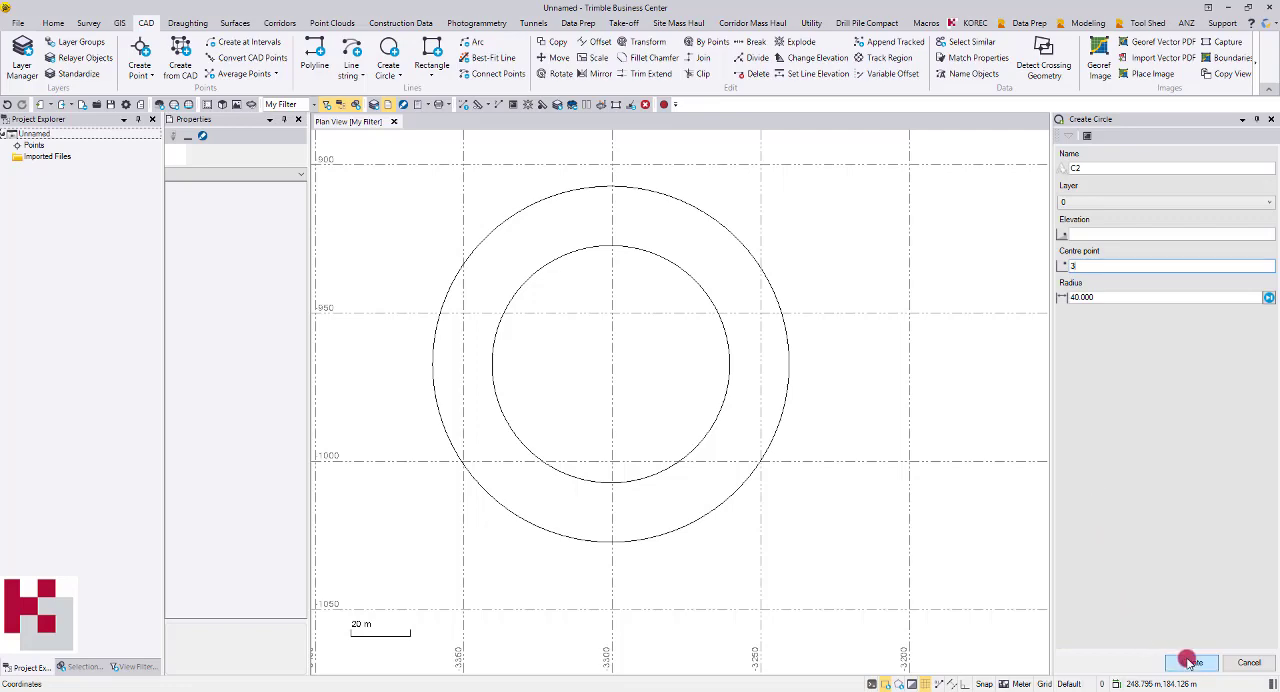
pyautogui.click(1240, 662)
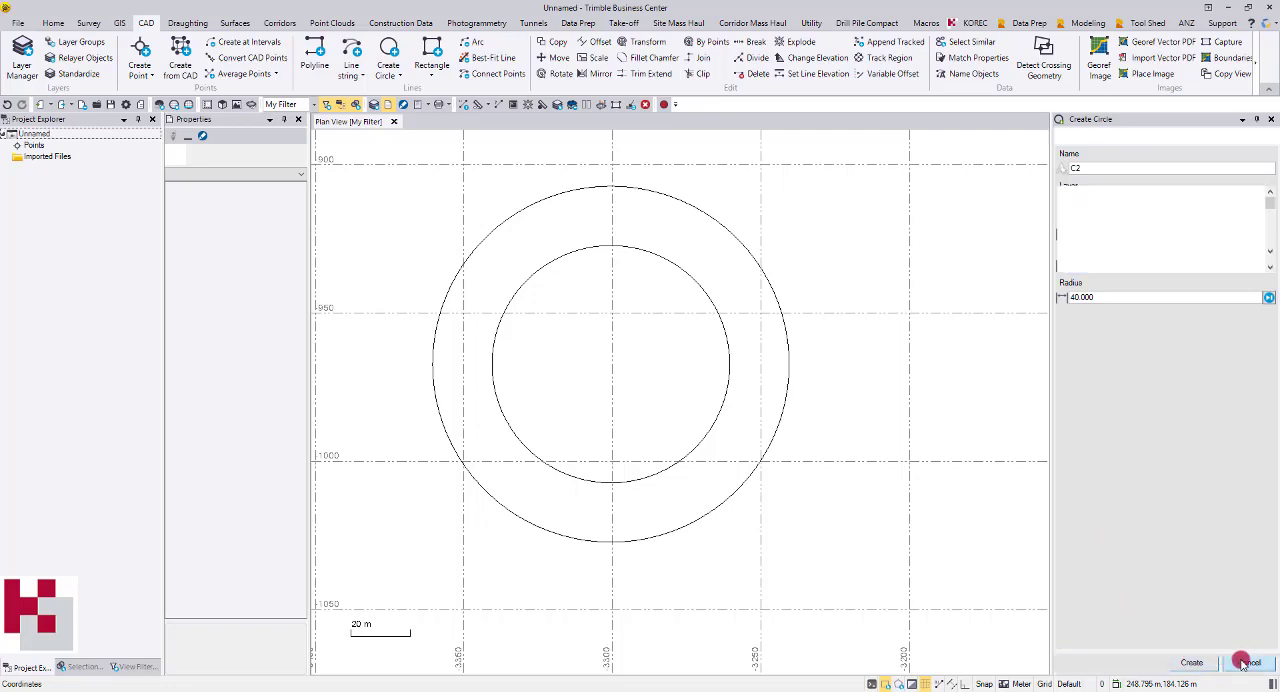
# Create a surface named C Design, classified as Design, from the two concentric circles
pyautogui.scroll(-2, 749, 349)
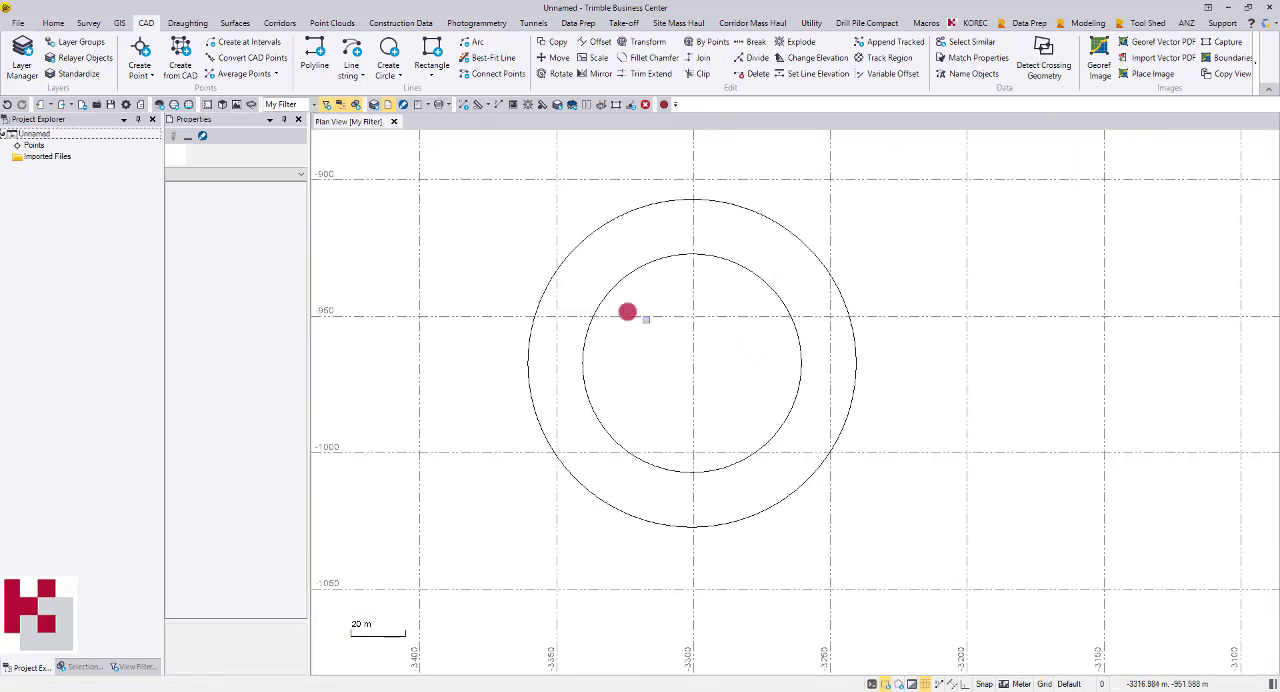
pyautogui.click(232, 23)
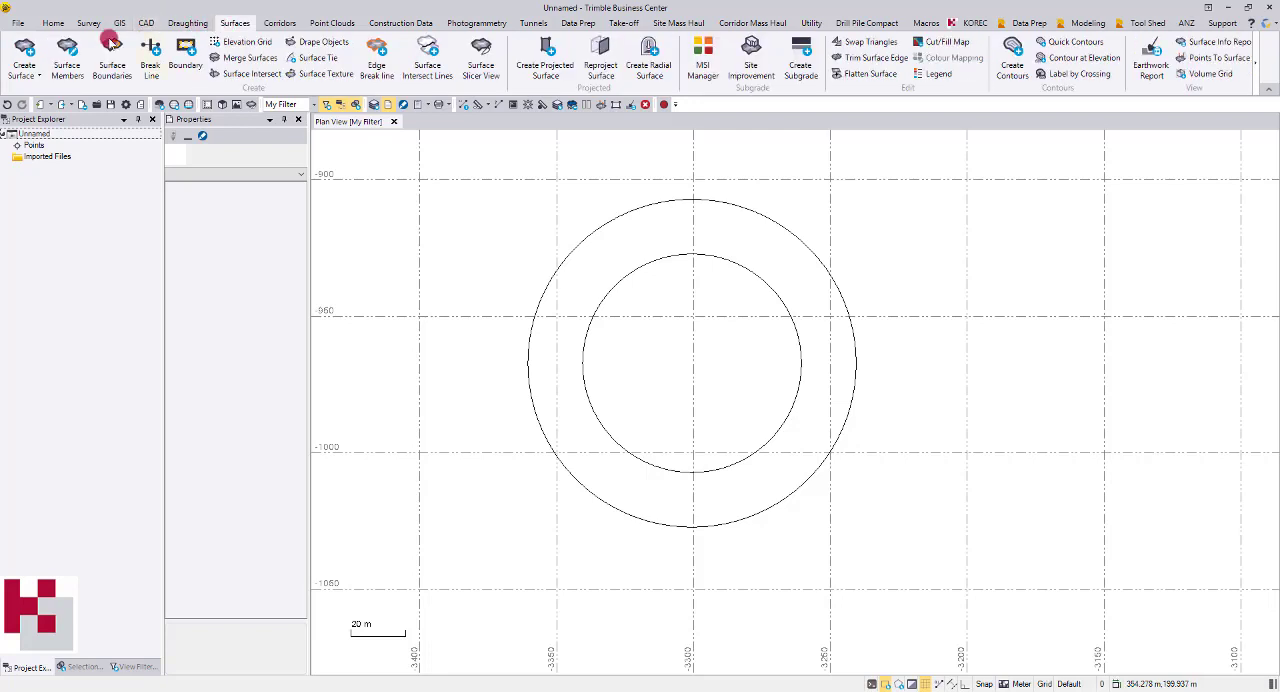
pyautogui.click(24, 50)
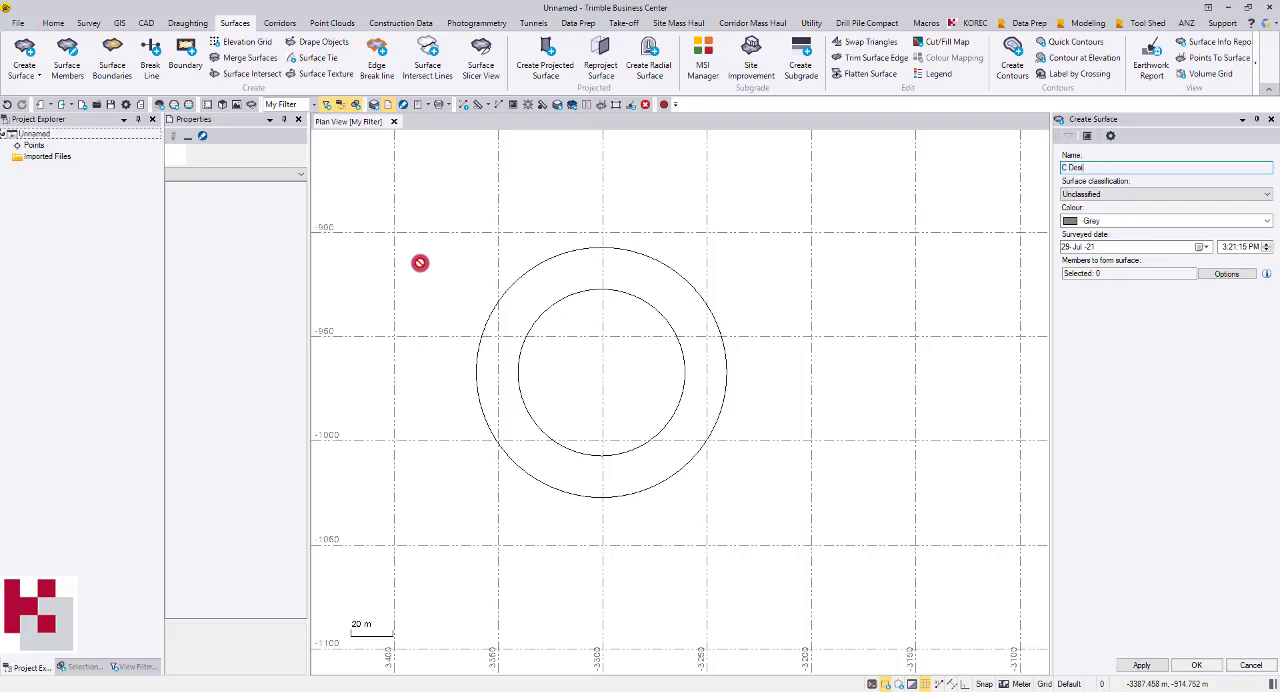
pyautogui.click(1074, 194)
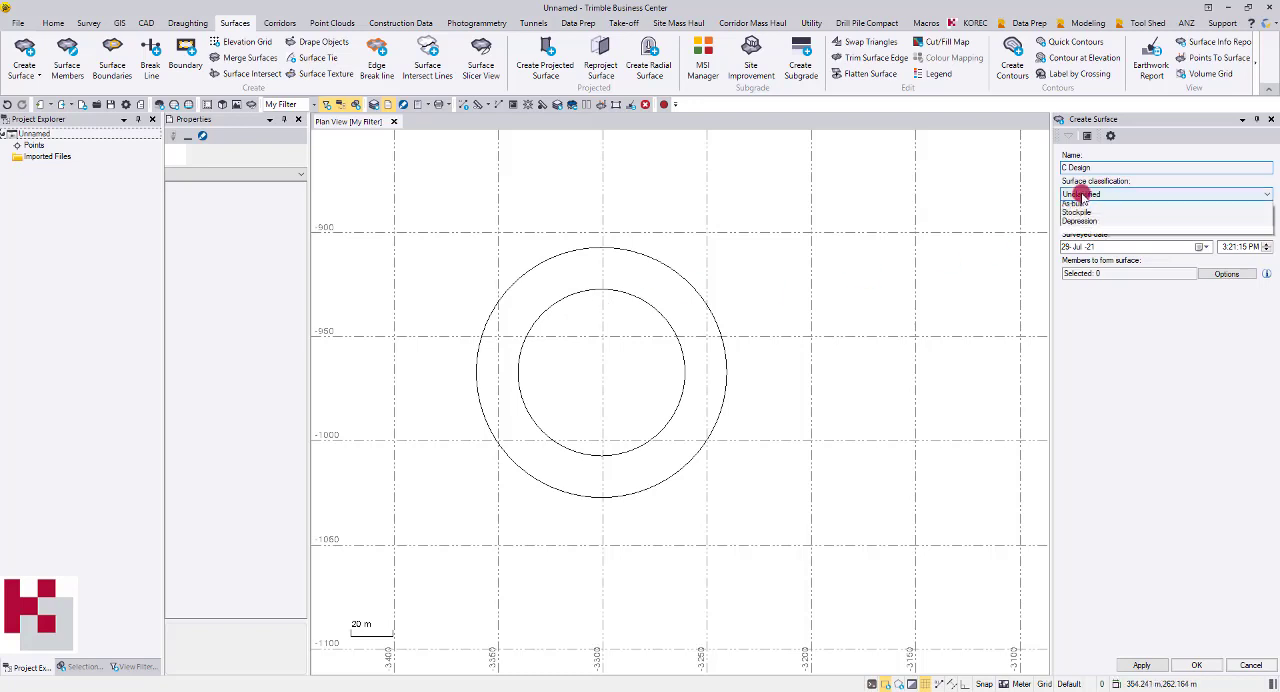
pyautogui.click(1077, 249)
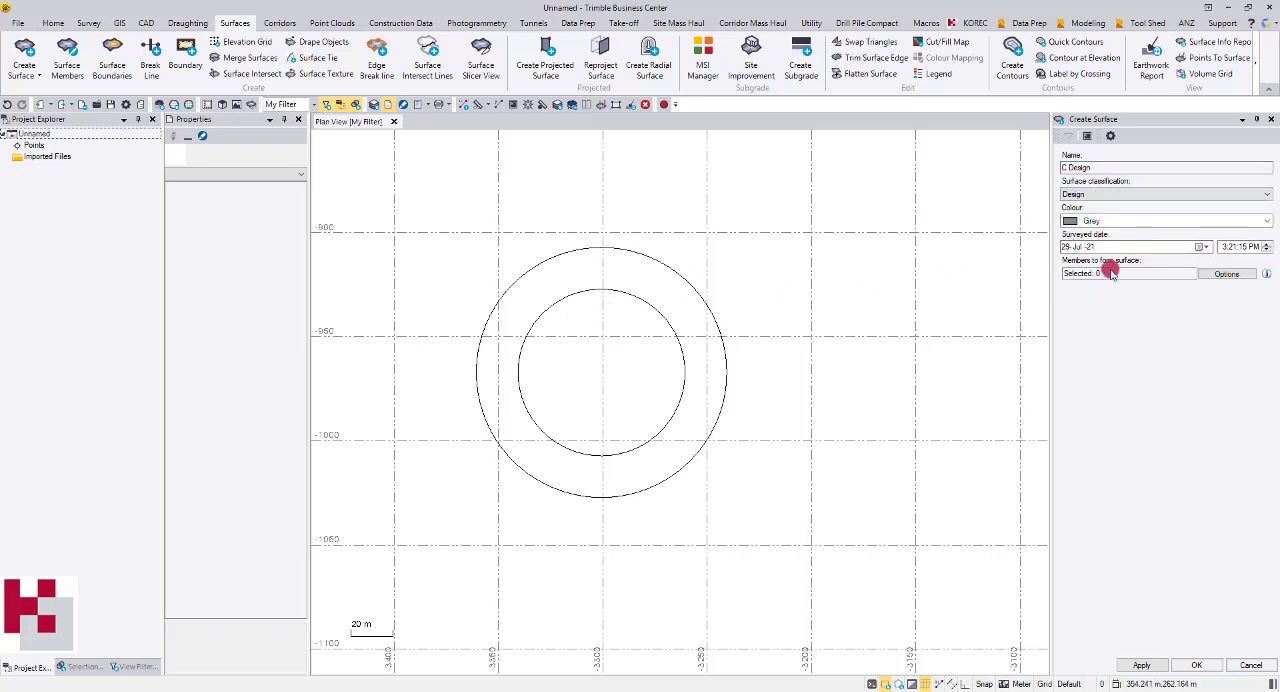
pyautogui.click(1109, 273)
pyautogui.moveTo(798, 282); pyautogui.dragTo(604, 320)
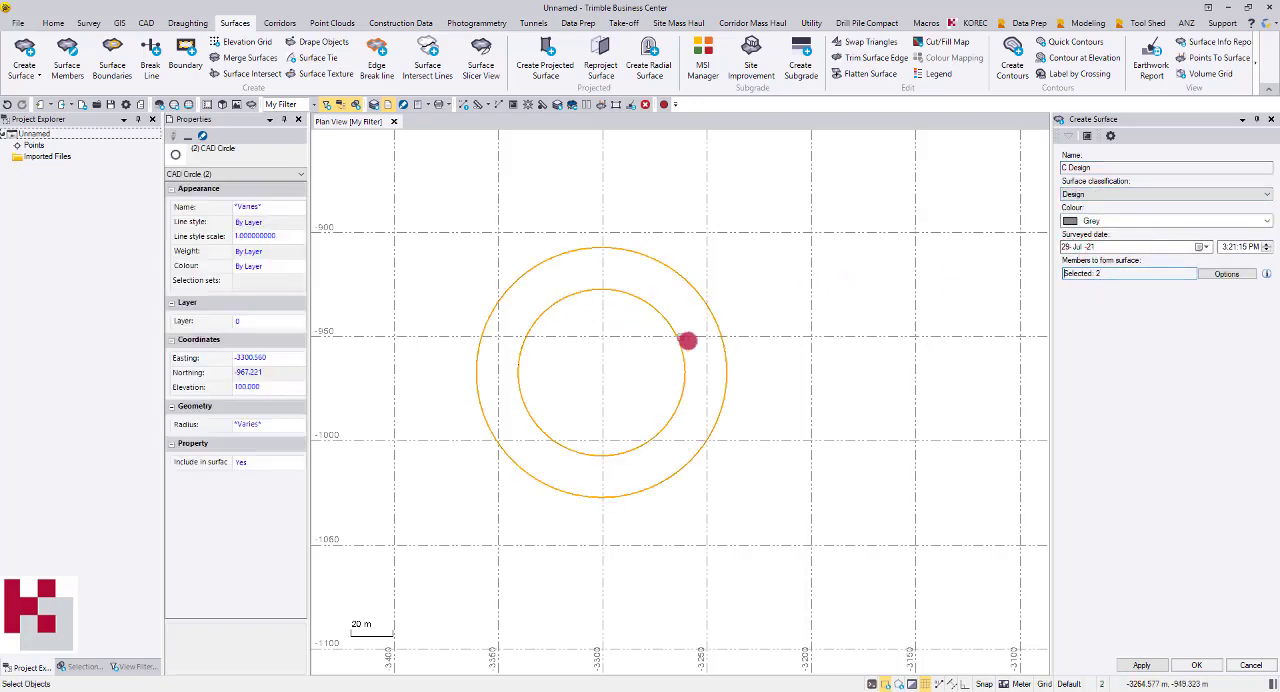
pyautogui.click(1197, 665)
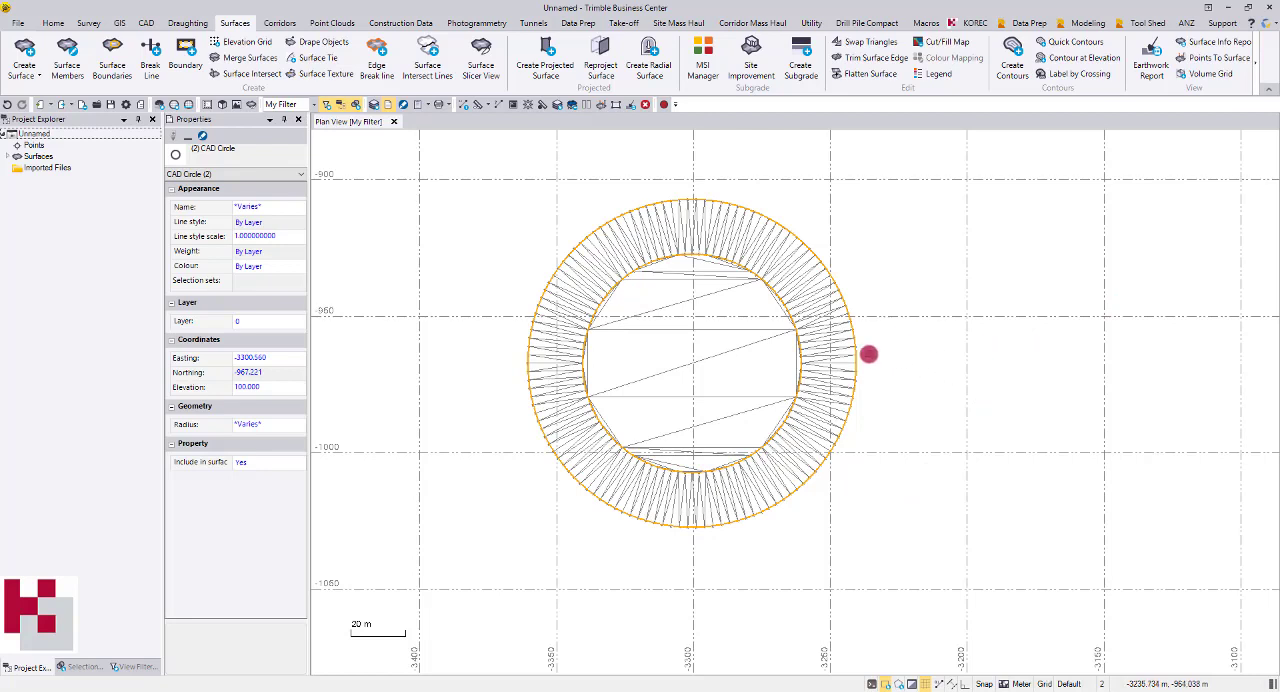
# Add both circles as boundaries of the C Design surface to confine it to the ring between them
pyautogui.moveTo(746, 312); pyautogui.dragTo(721, 337, button='middle')
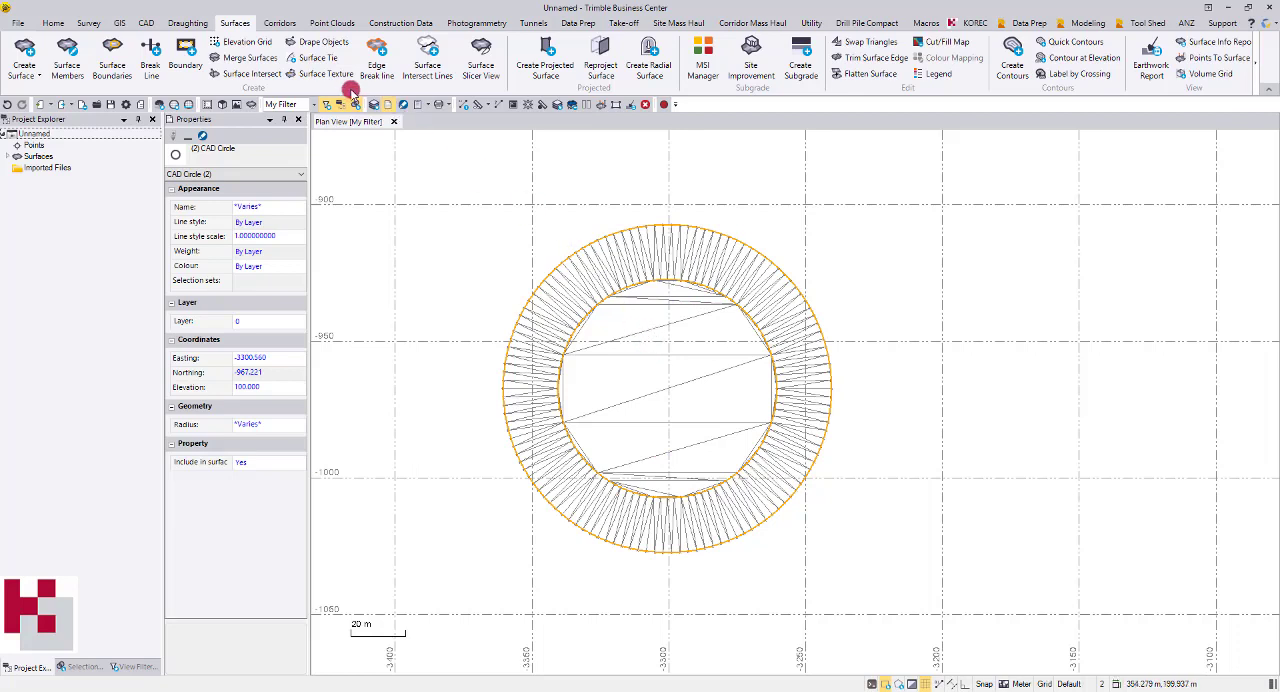
pyautogui.click(112, 62)
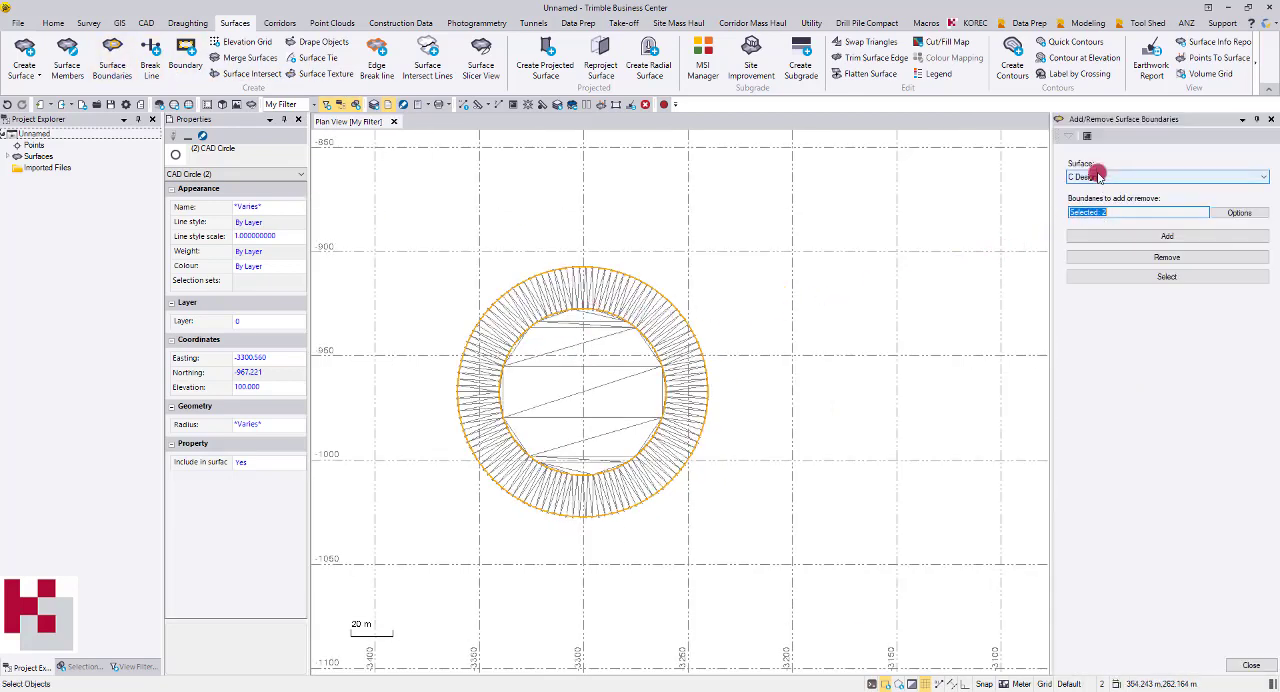
pyautogui.click(1112, 212)
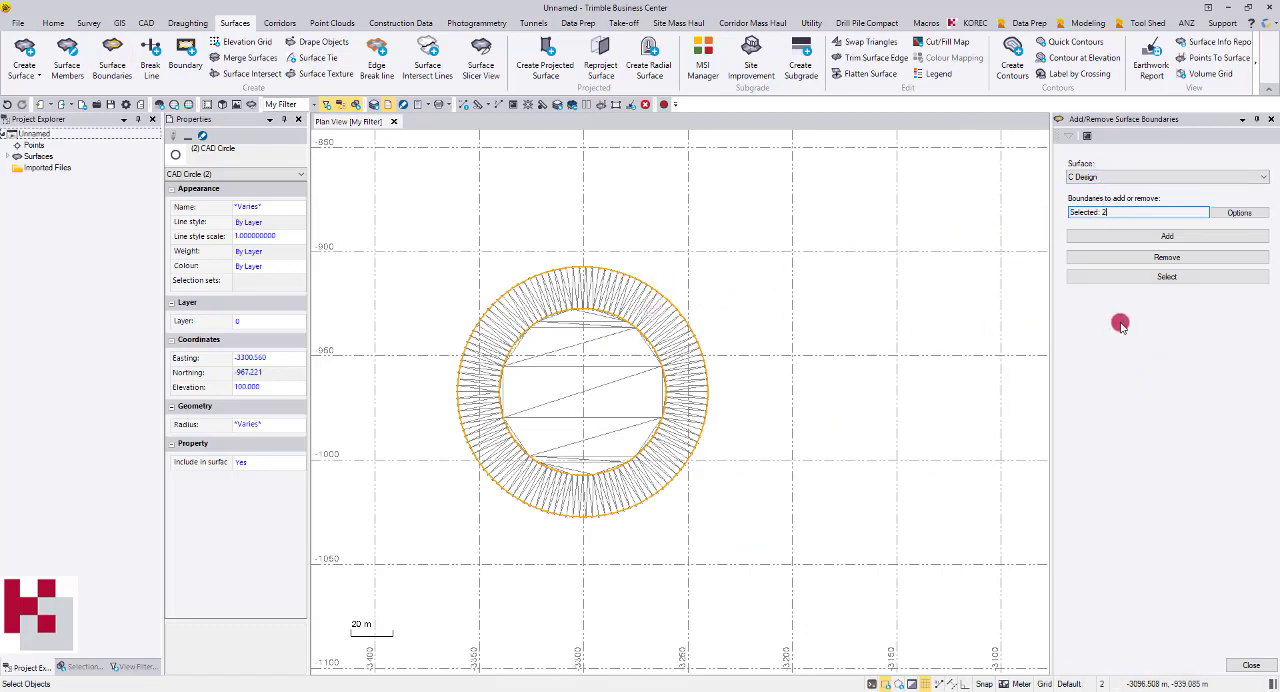
pyautogui.click(1176, 236)
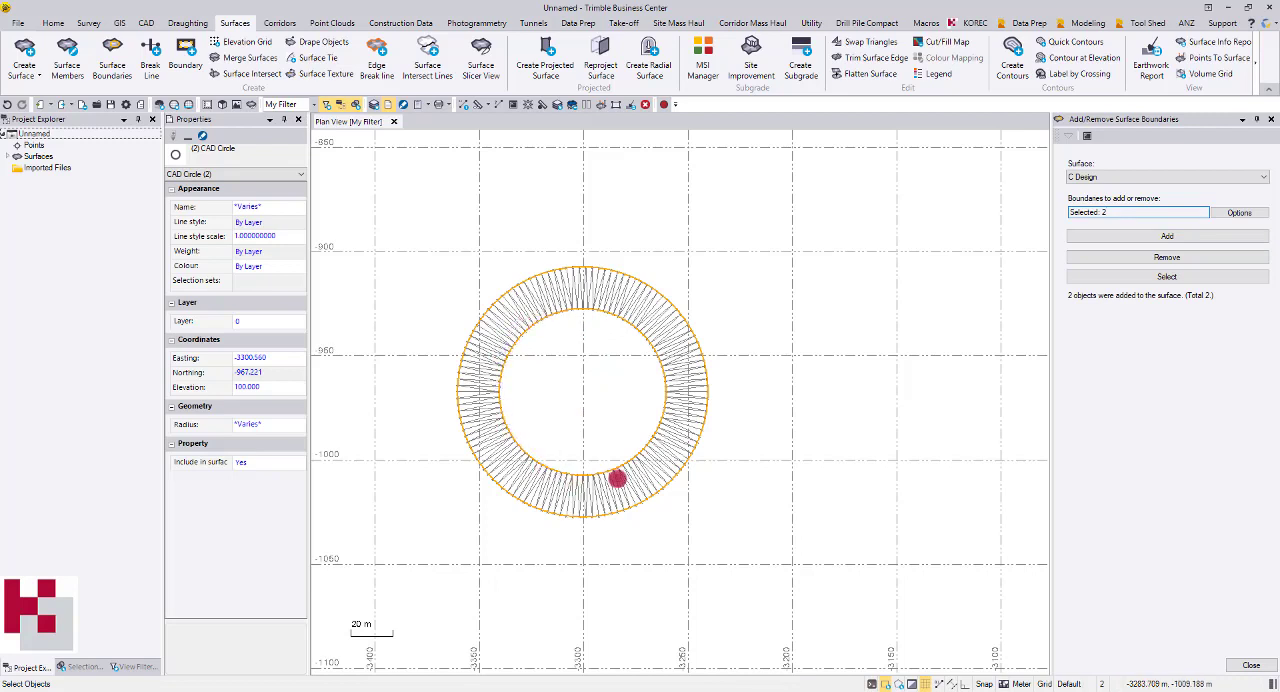
pyautogui.click(1251, 665)
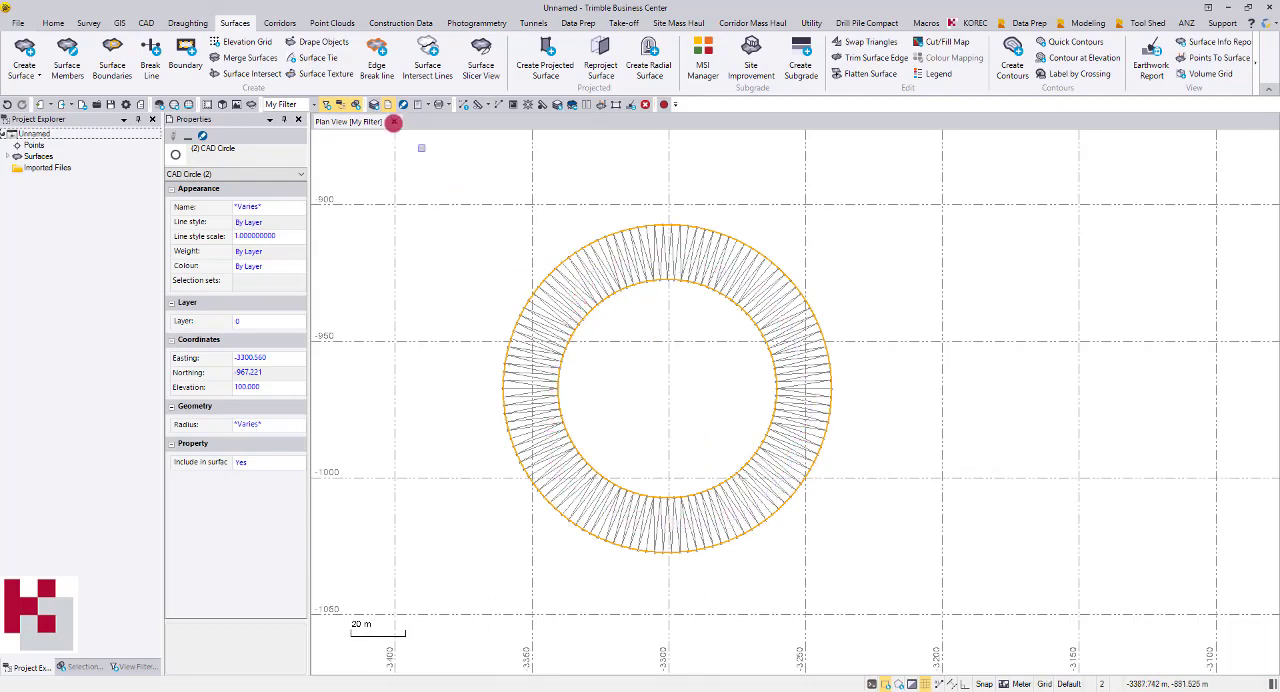
# Show the ring-shaped surface in a 3D view and examine it at an angle
pyautogui.click(221, 107)
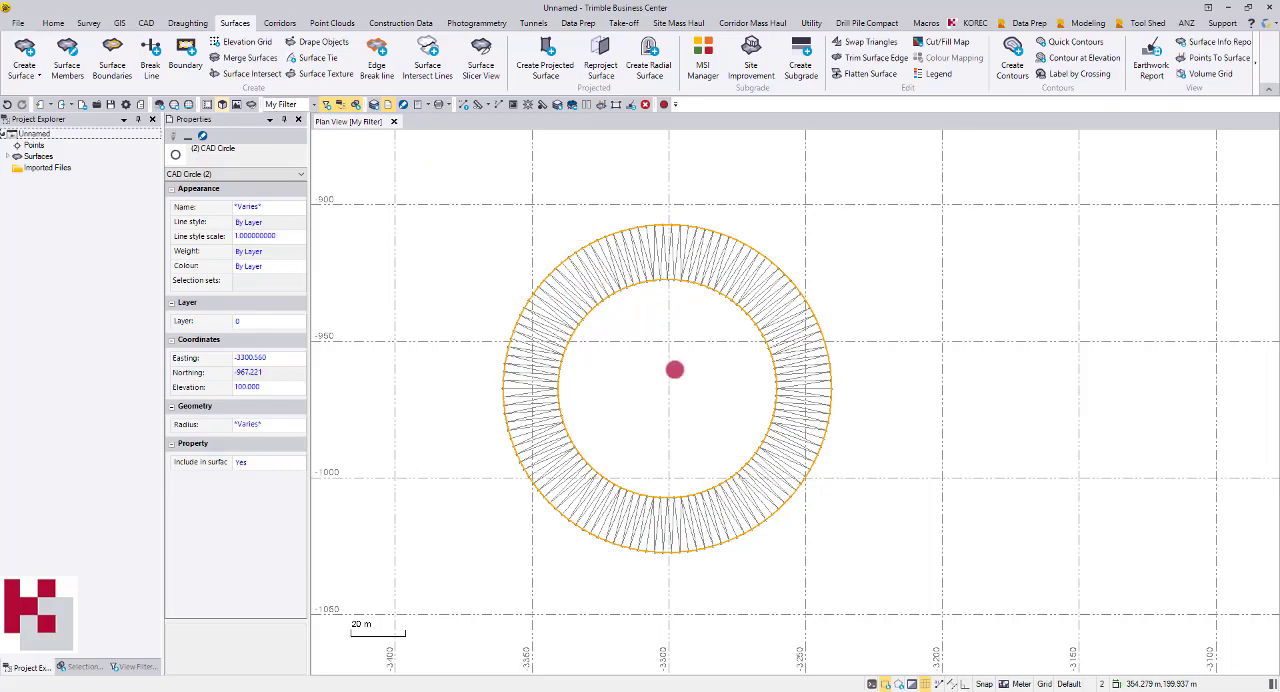
pyautogui.moveTo(683, 418)
pyautogui.mouseDown(button='right')
pyautogui.moveTo(737, 319)
pyautogui.moveTo(640, 317)
pyautogui.moveTo(711, 369)
pyautogui.moveTo(643, 349)
pyautogui.moveTo(597, 363)
pyautogui.moveTo(557, 343)
pyautogui.moveTo(669, 355)
pyautogui.moveTo(626, 349)
pyautogui.mouseUp(button='right')
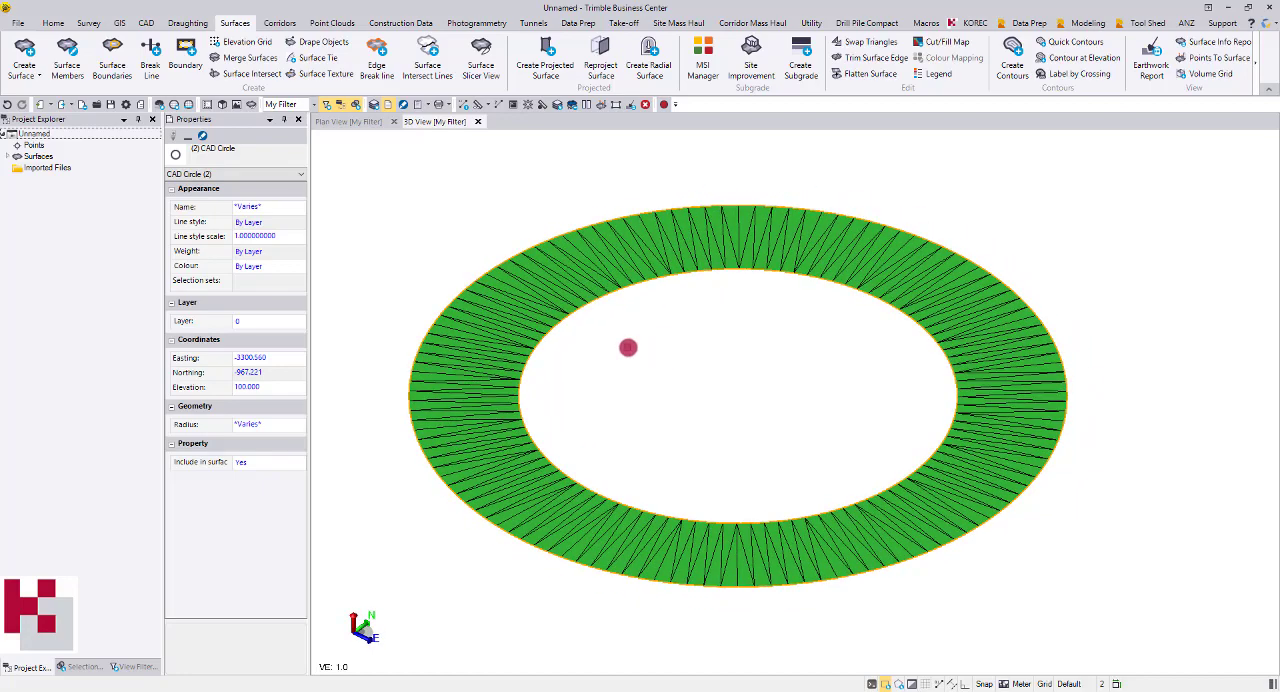
# Open the Export command and choose the Machine Job Site Design exporter among the construction formats
pyautogui.moveTo(664, 348); pyautogui.dragTo(640, 340, button='middle')
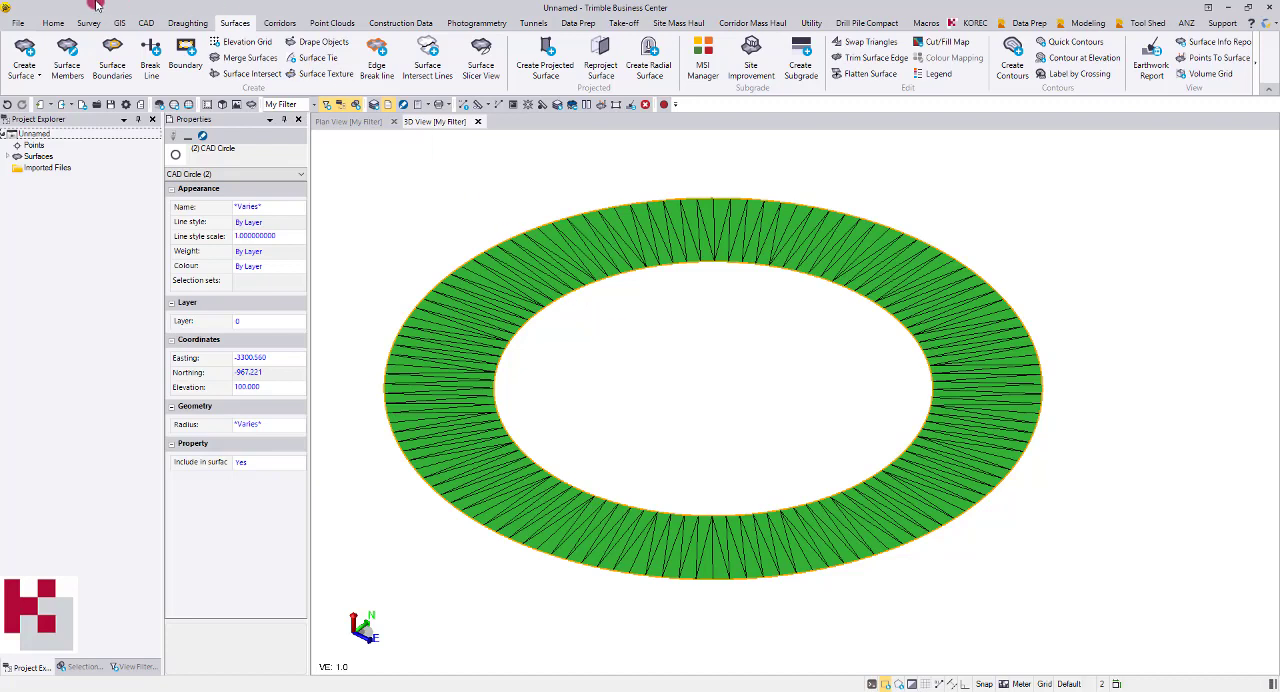
pyautogui.click(53, 23)
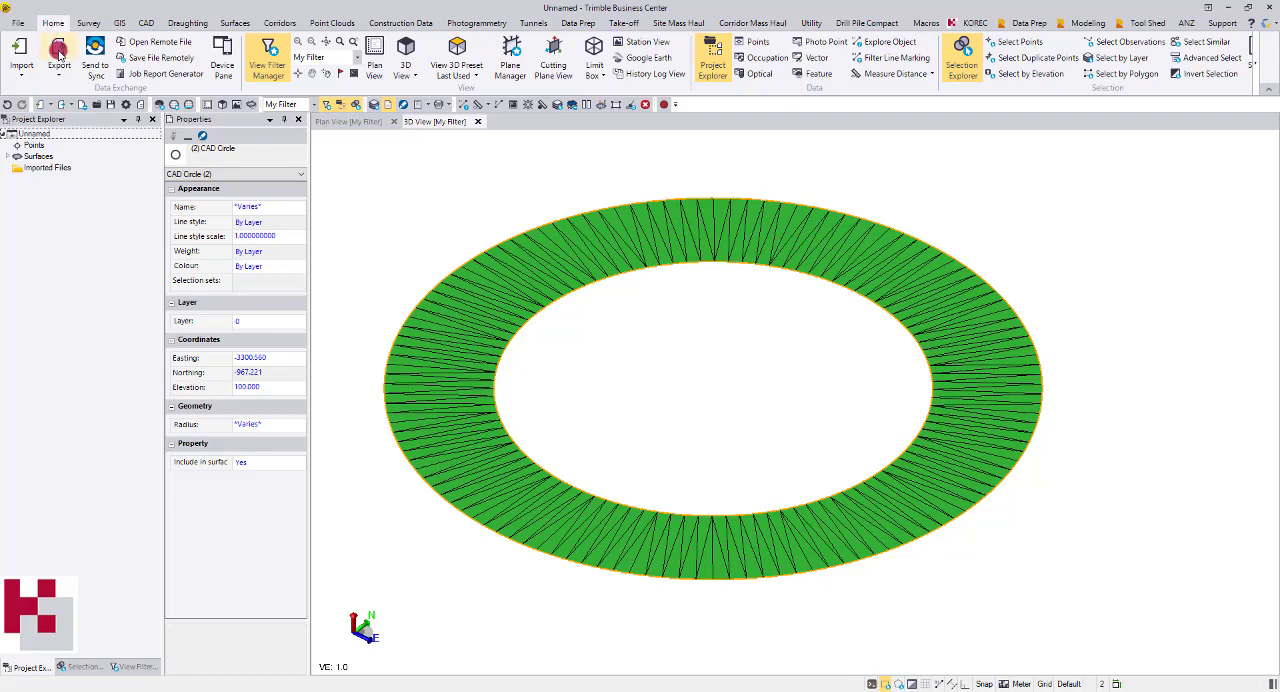
pyautogui.click(58, 50)
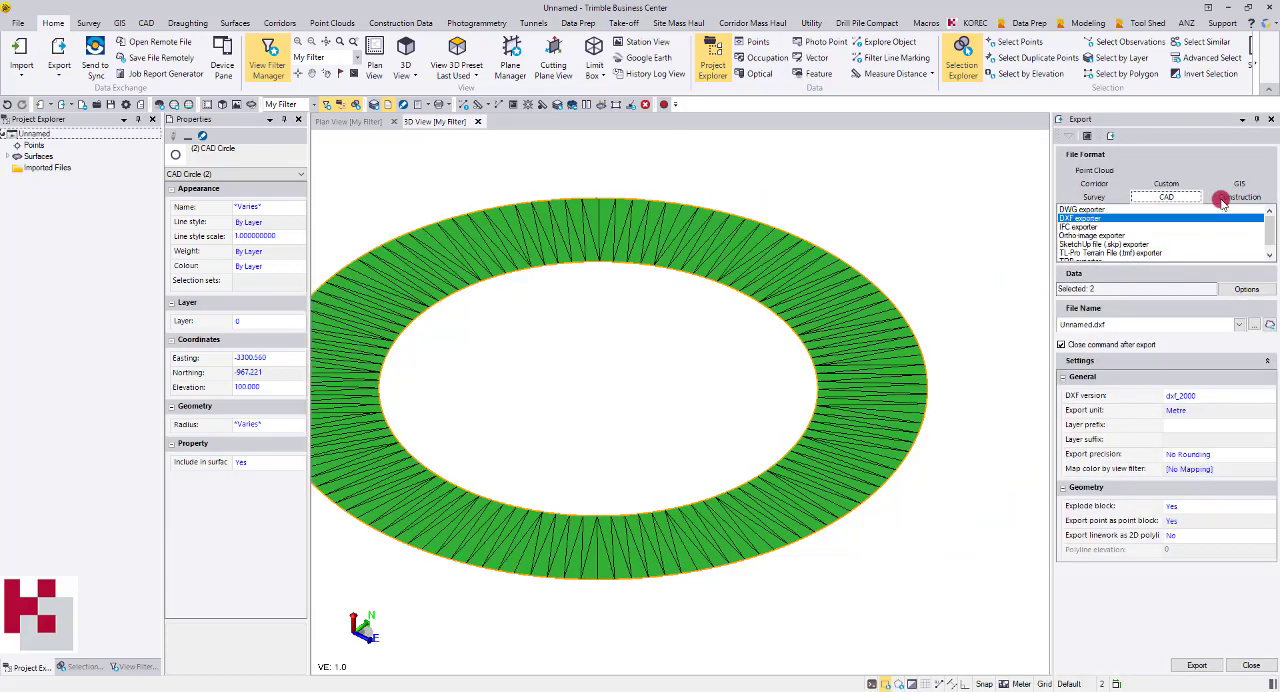
pyautogui.click(1222, 200)
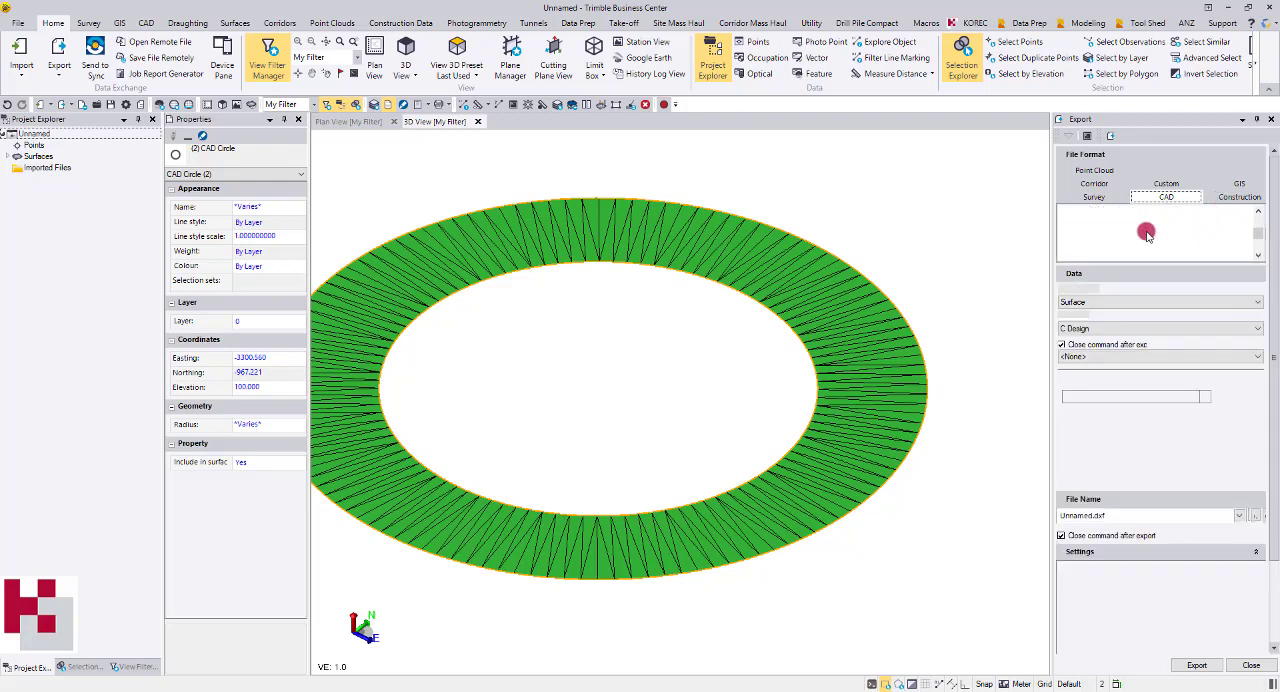
pyautogui.click(1113, 231)
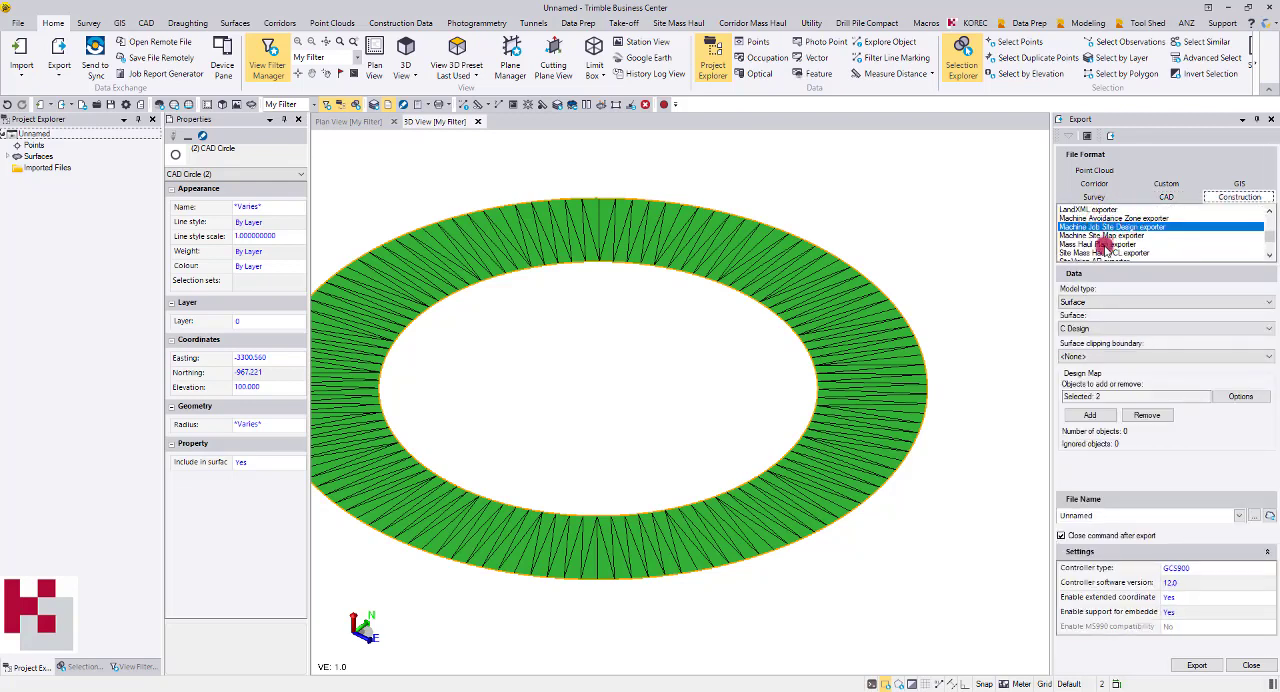
# Try the Machine Avoidance Zone exporter with only circle C2 selected as data, and bring up the Machine Site Map exporter settings
pyautogui.click(1095, 218)
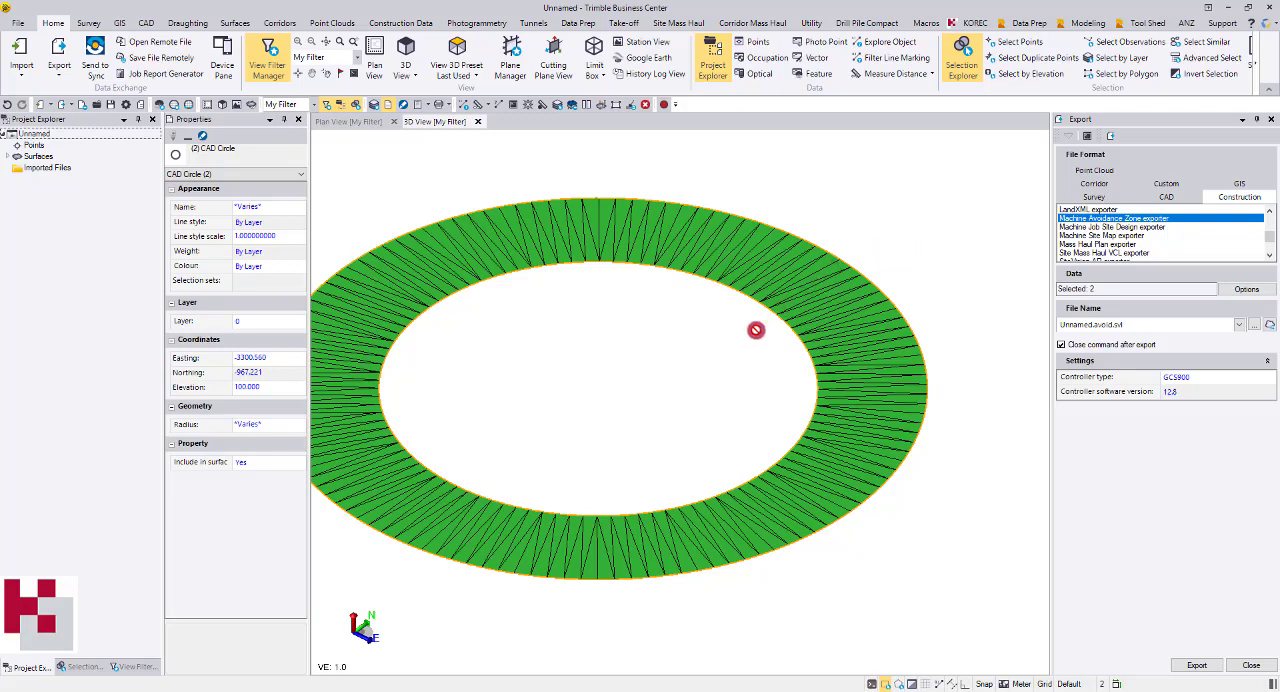
pyautogui.scroll(-1, 801, 298)
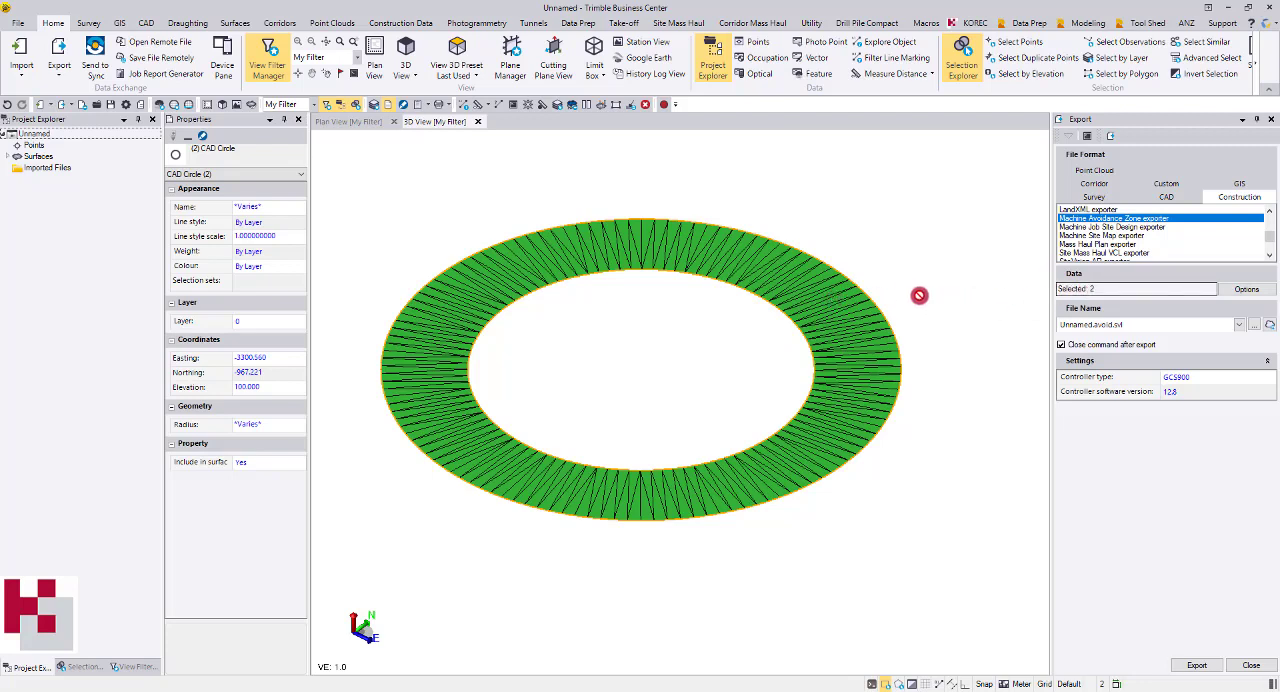
pyautogui.click(1108, 298)
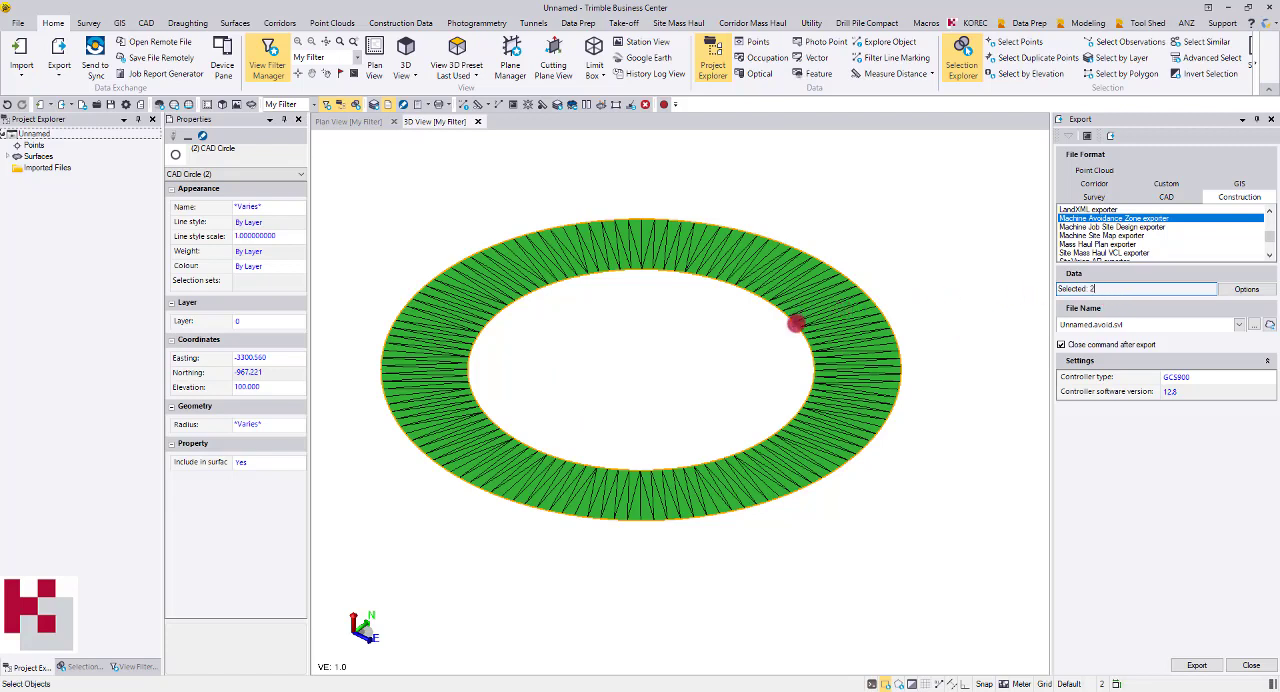
pyautogui.click(809, 330)
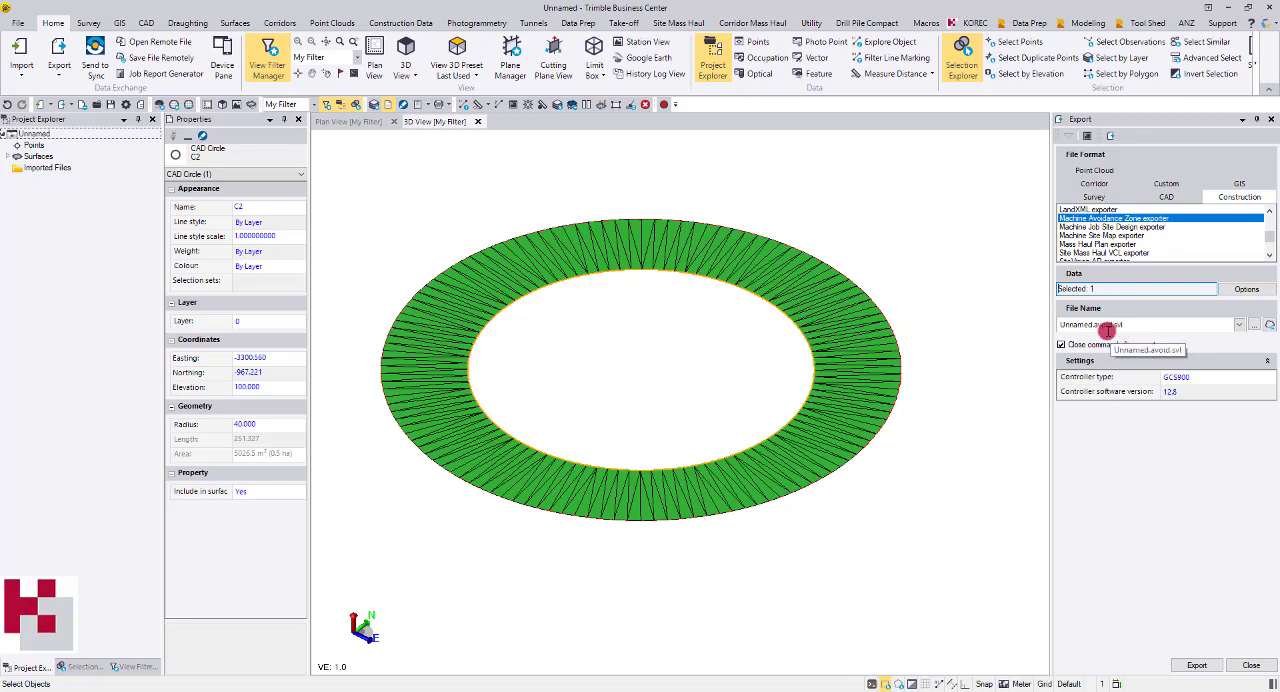
pyautogui.click(1116, 236)
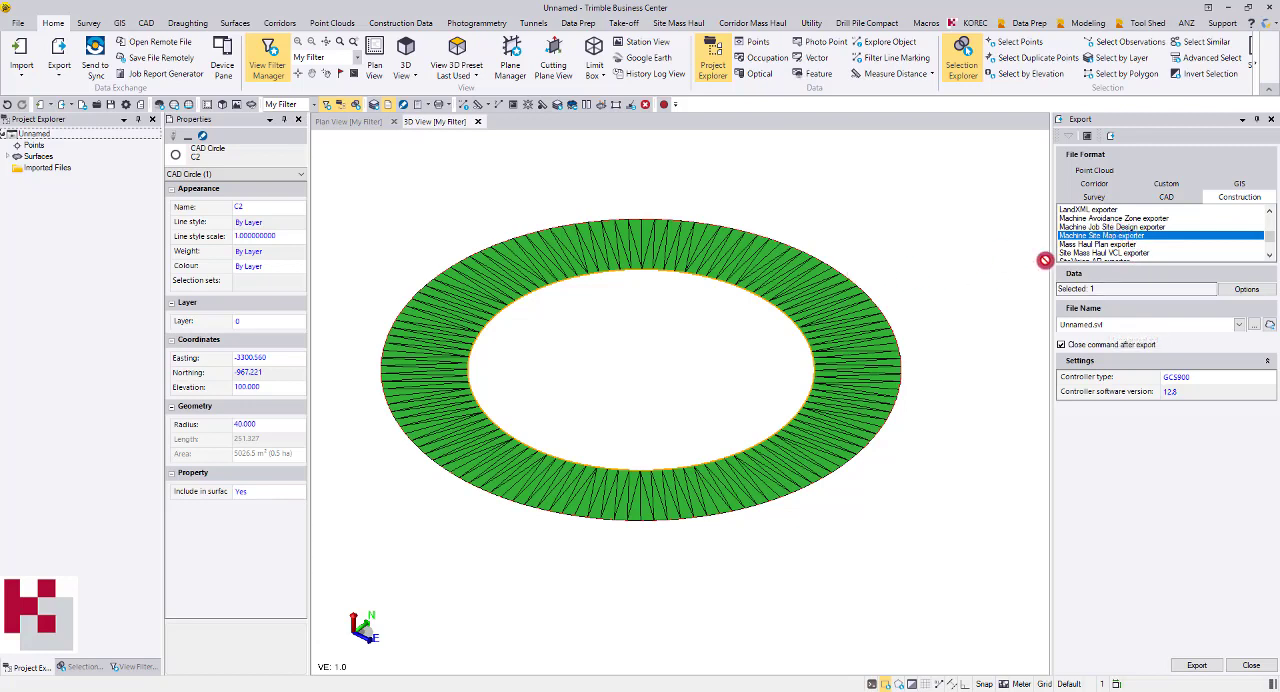
# Choose the Machine Job Site Design exporter with model type Surface, the C Design surface and no clipping boundary
pyautogui.click(1110, 226)
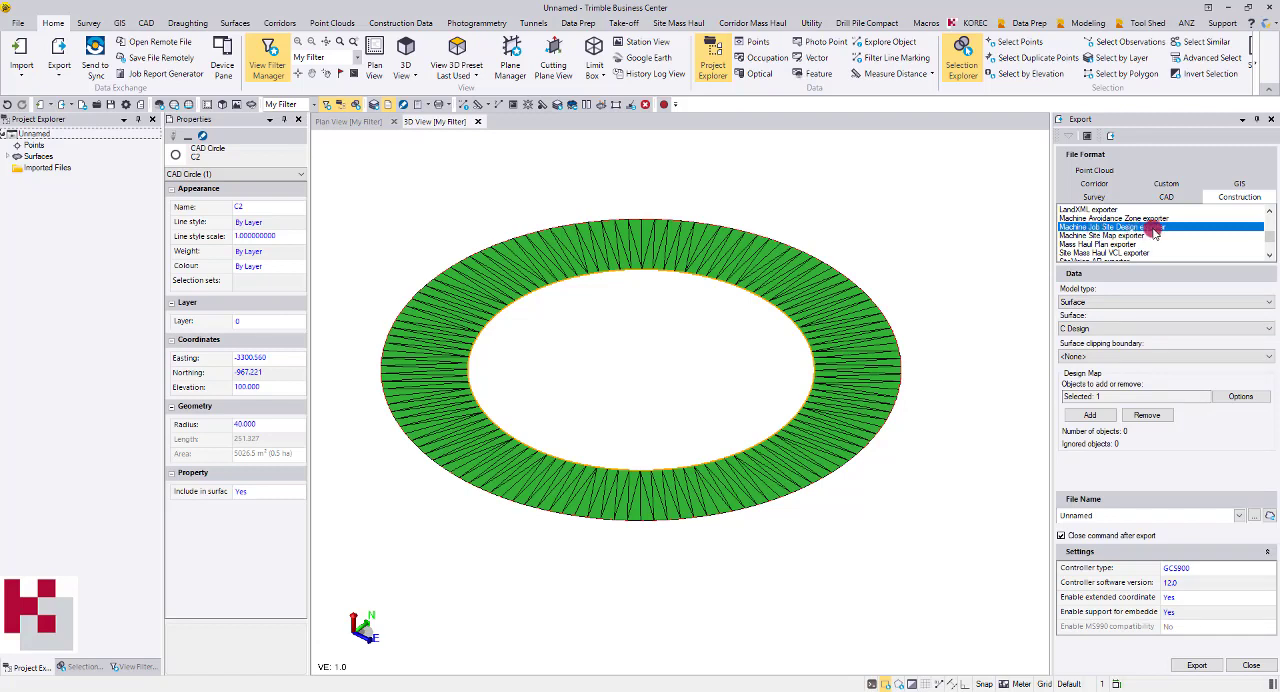
pyautogui.click(1096, 301)
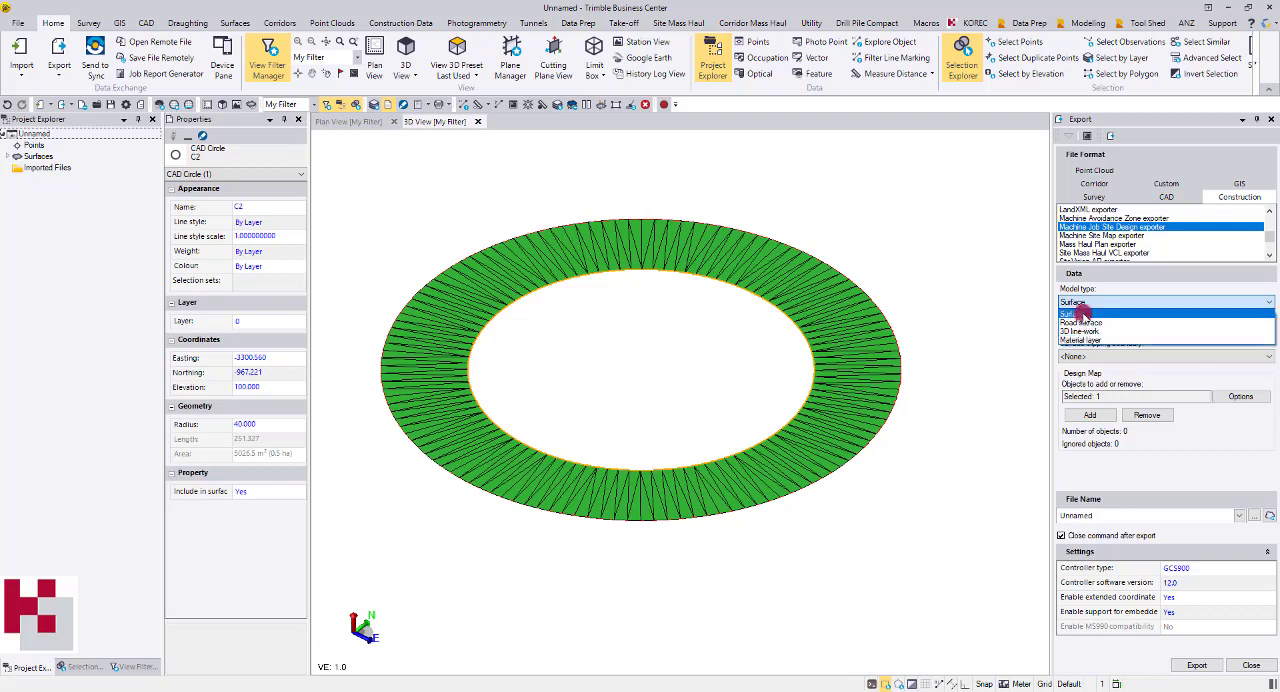
pyautogui.click(1075, 313)
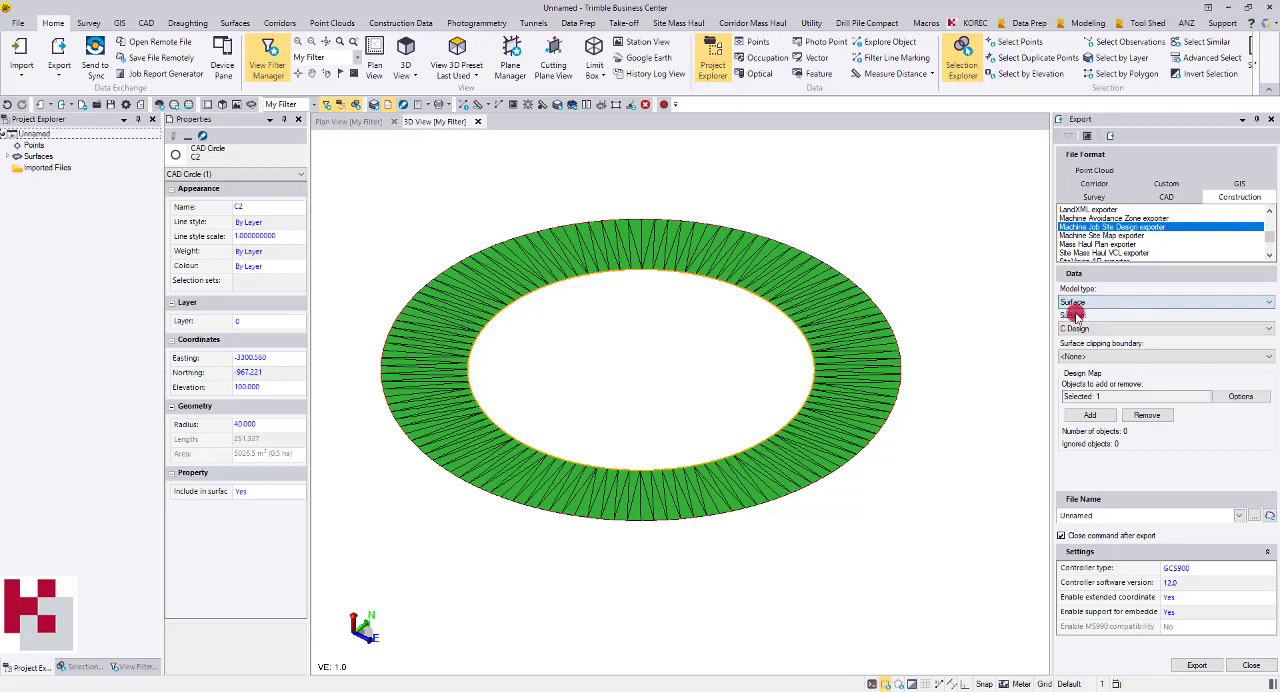
pyautogui.click(1086, 329)
pyautogui.click(1090, 338)
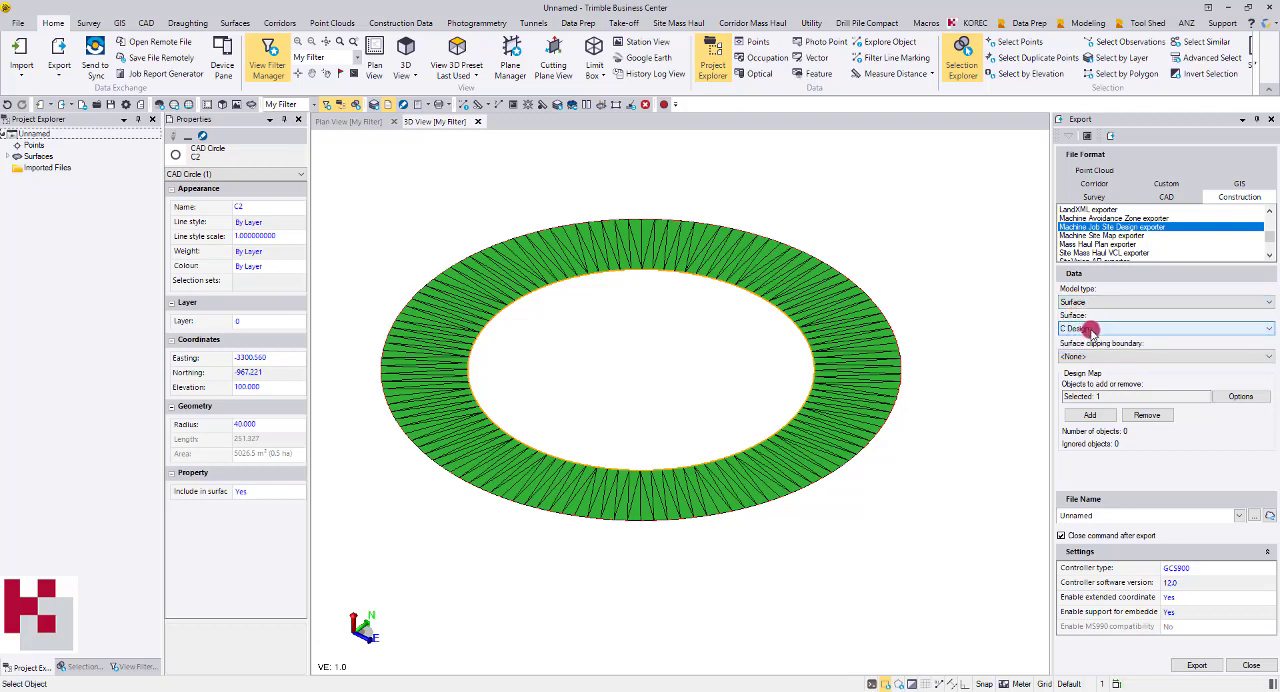
pyautogui.click(1088, 357)
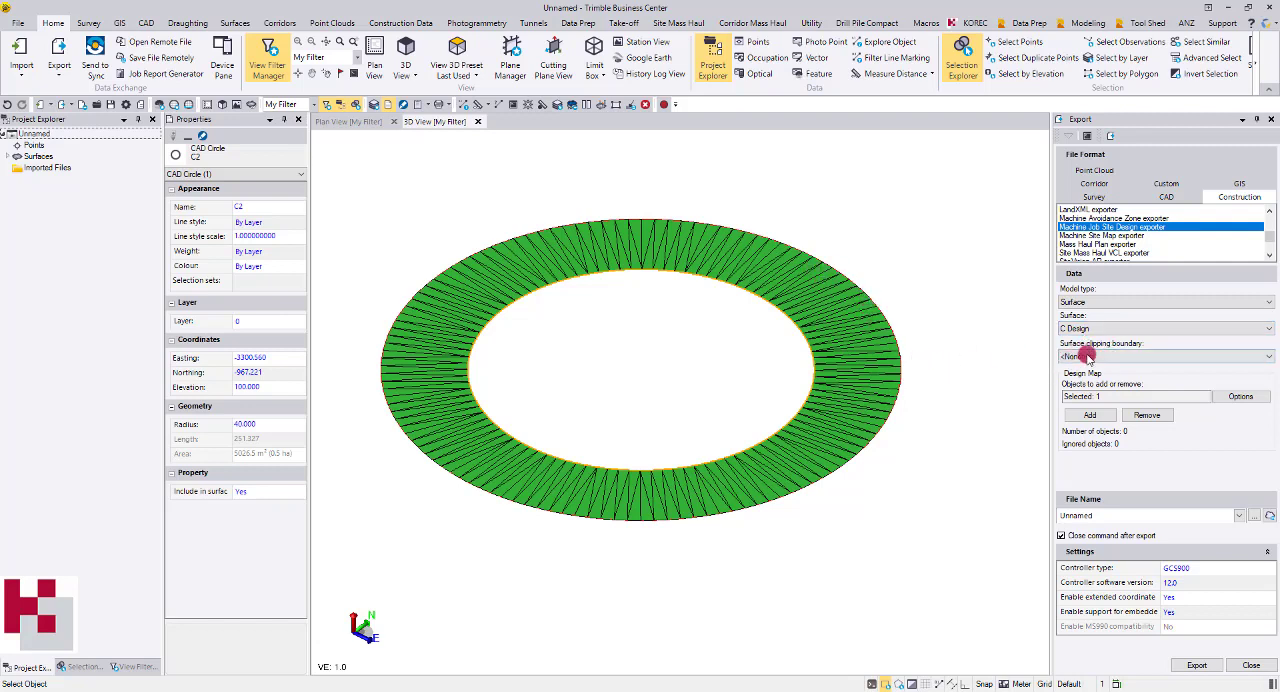
# Add circles C1 and C2 to the export's design map and name the export file C Design
pyautogui.click(1109, 393)
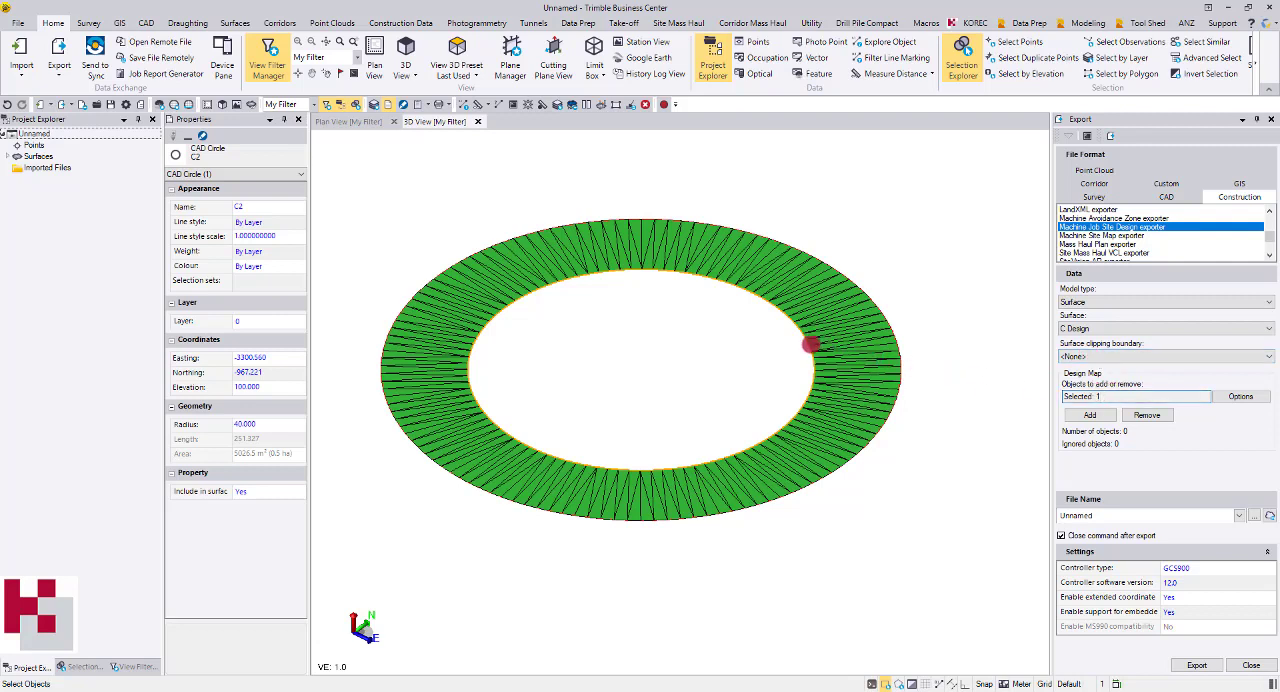
pyautogui.click(850, 354)
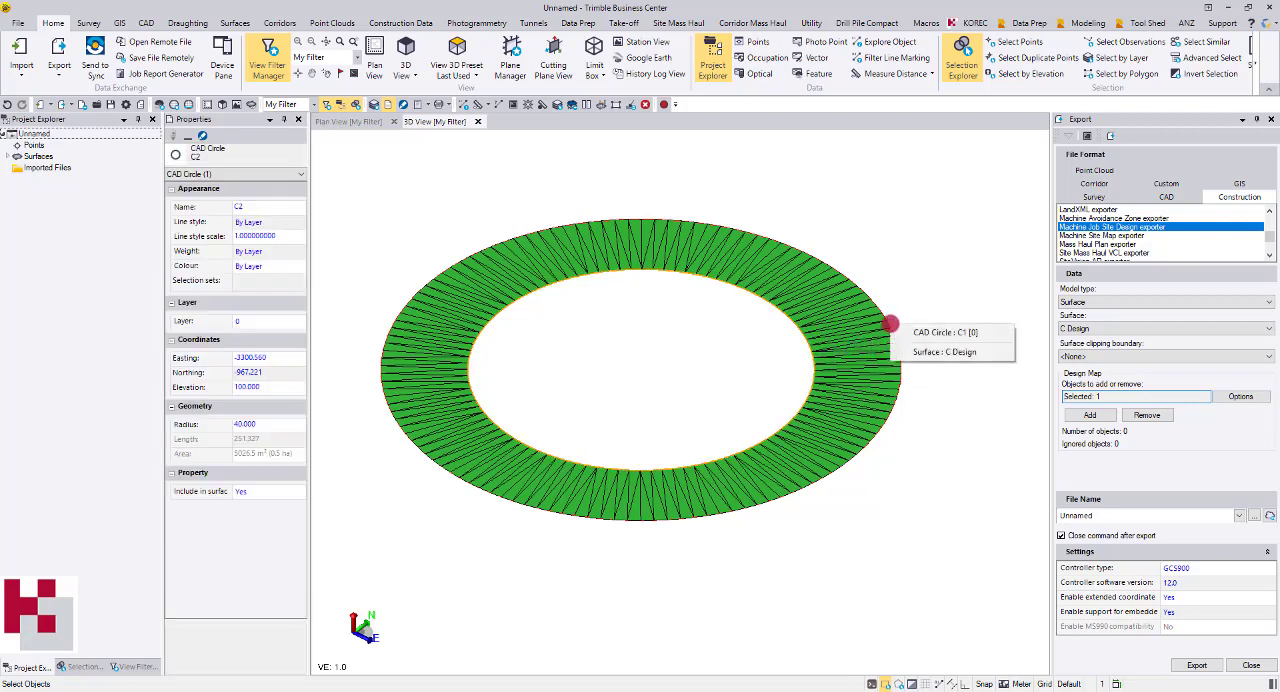
pyautogui.click(910, 334)
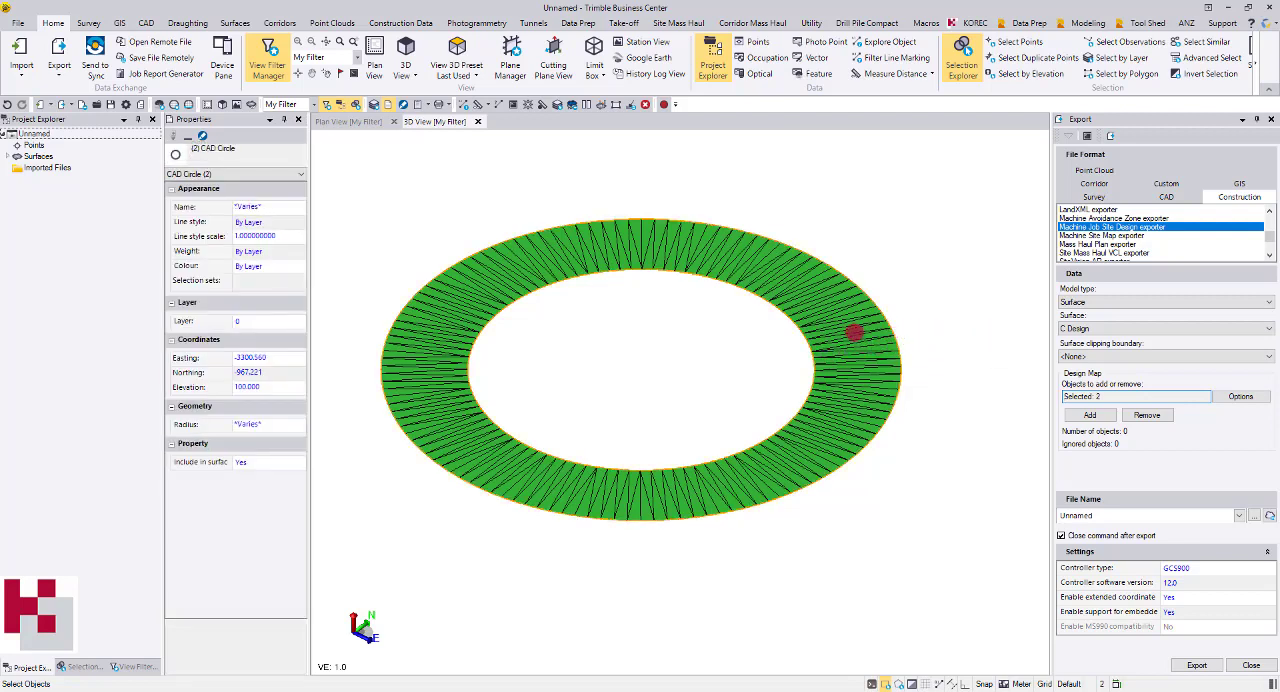
pyautogui.click(1091, 412)
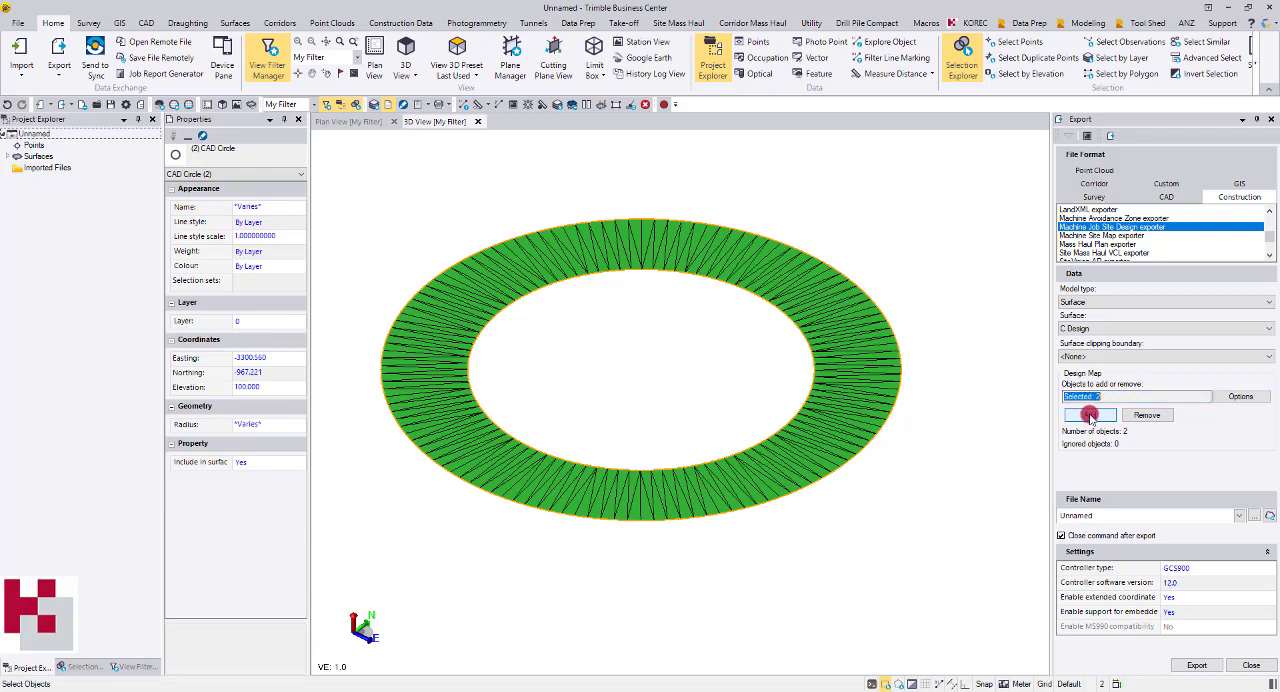
pyautogui.click(1083, 305)
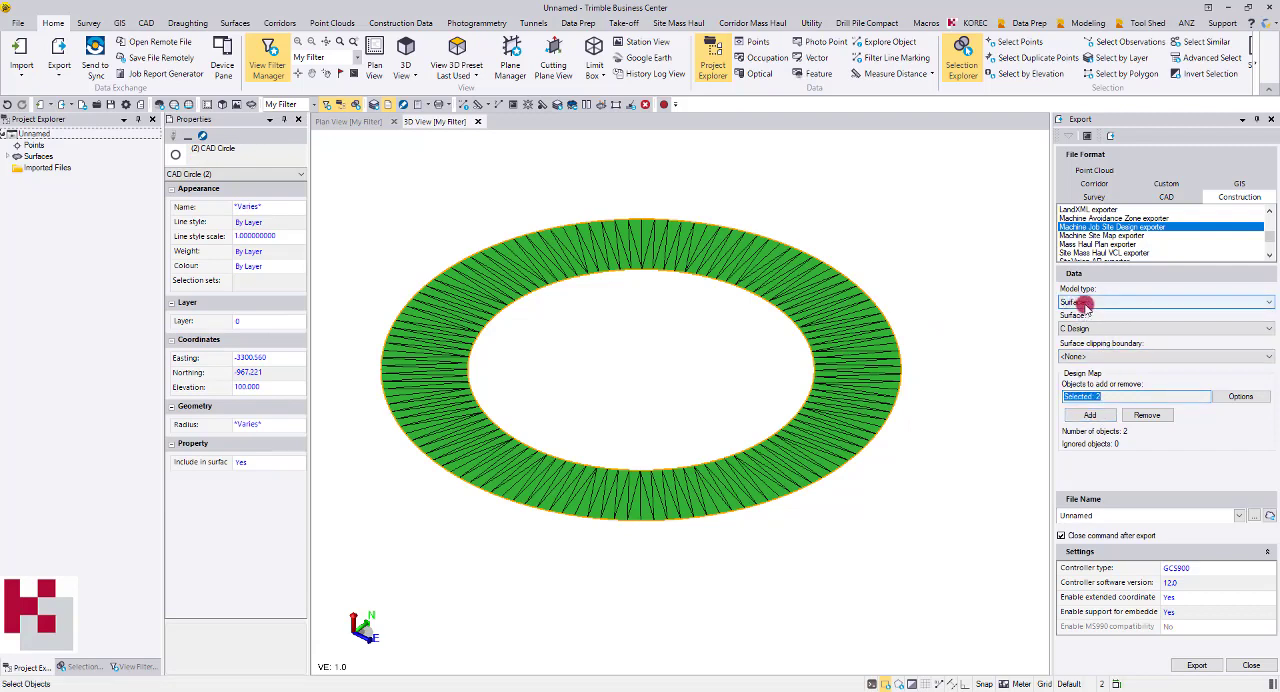
pyautogui.click(1089, 418)
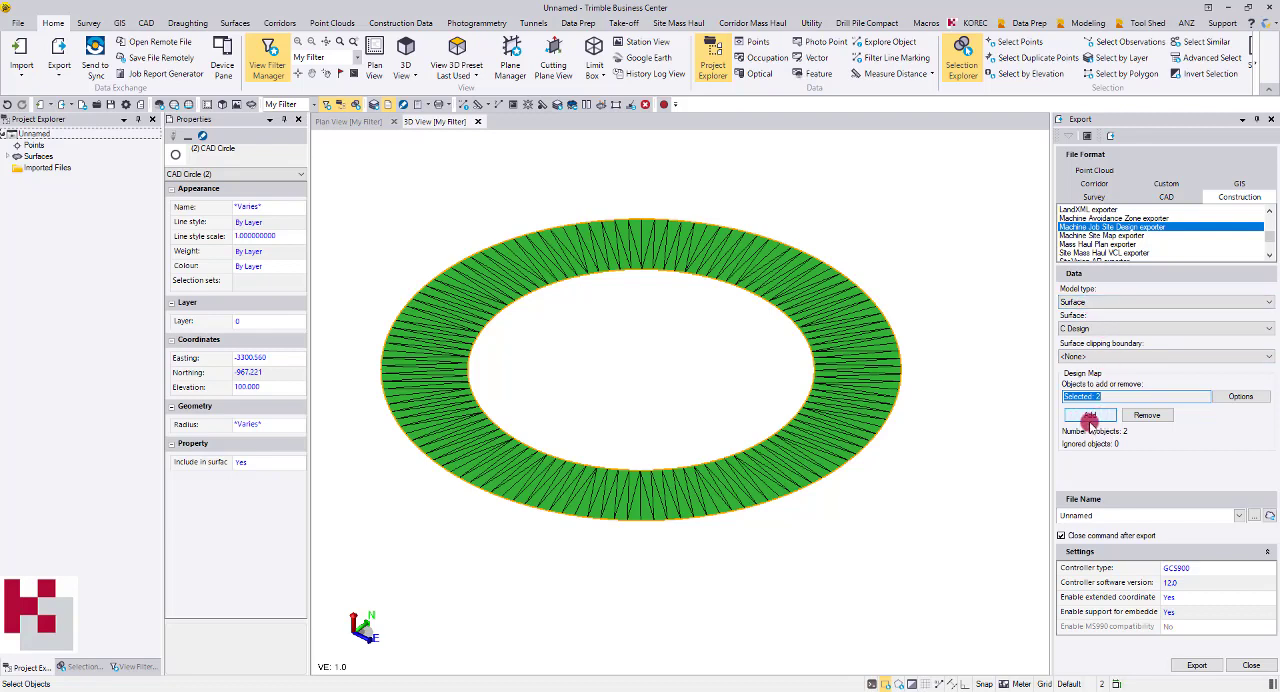
pyautogui.moveTo(1106, 514); pyautogui.dragTo(1041, 513)
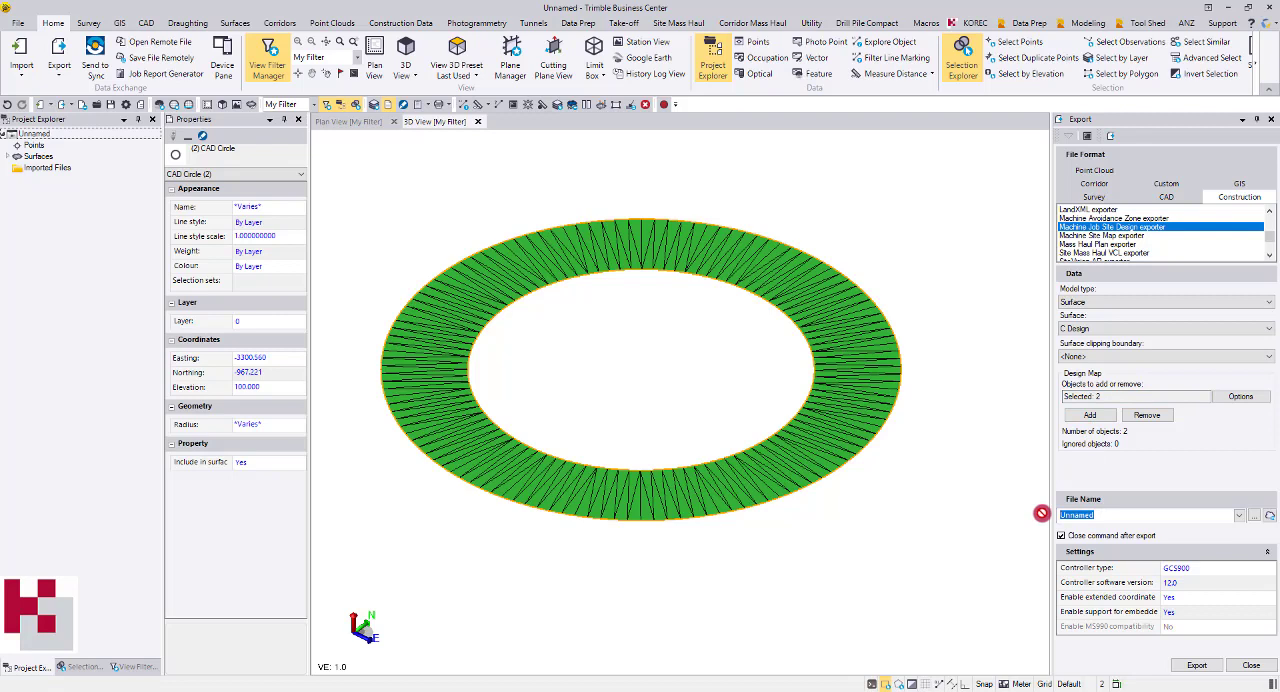
pyautogui.write('C Design')
# Set the export's controller type to GCS900 and its controller software version to 10.7
pyautogui.click(1181, 569)
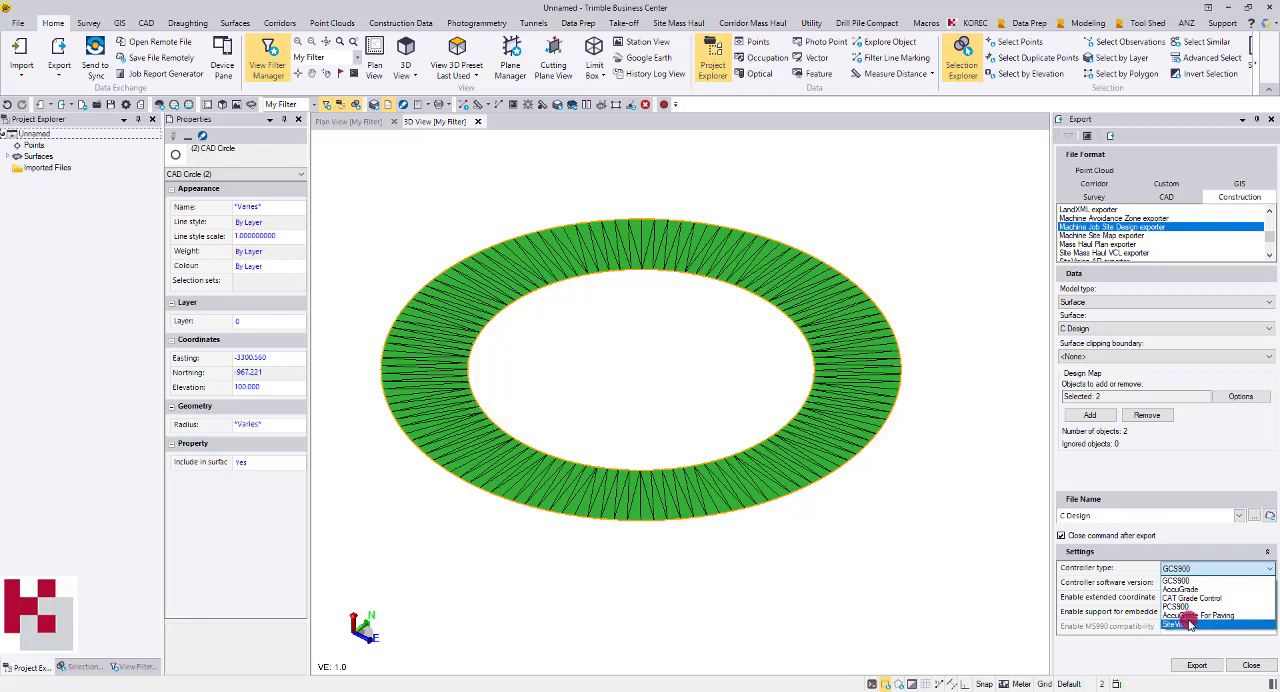
pyautogui.click(1178, 569)
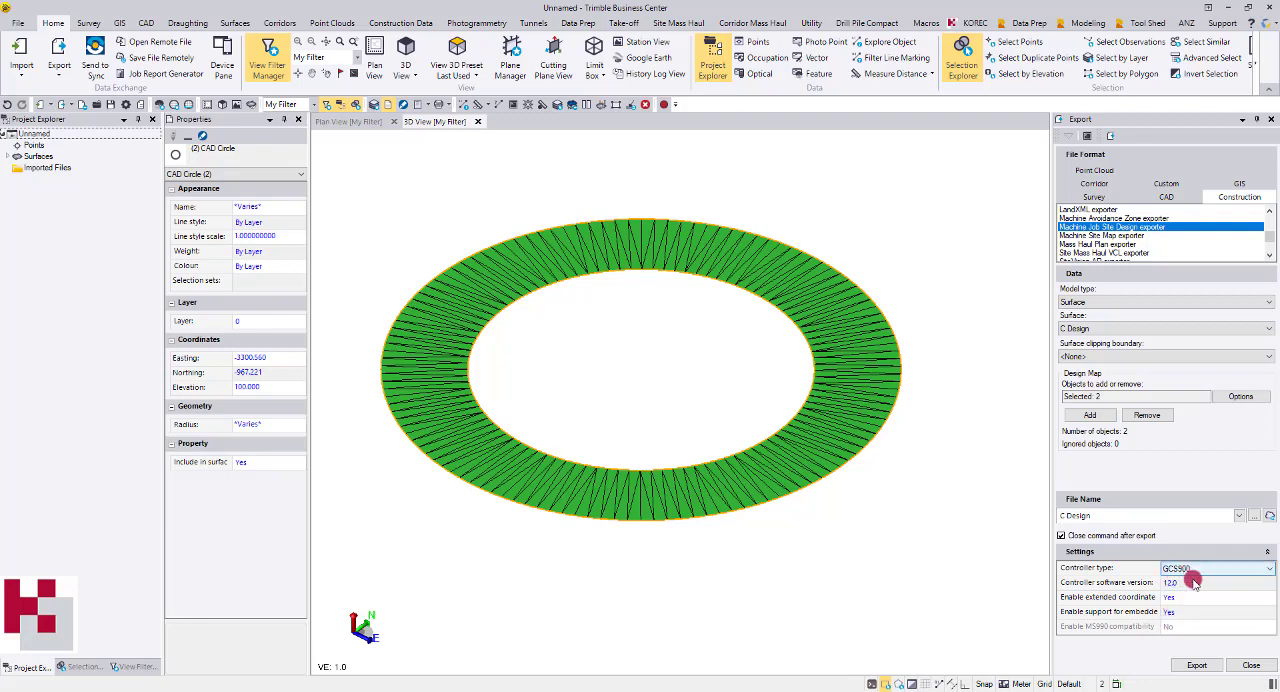
pyautogui.click(1194, 583)
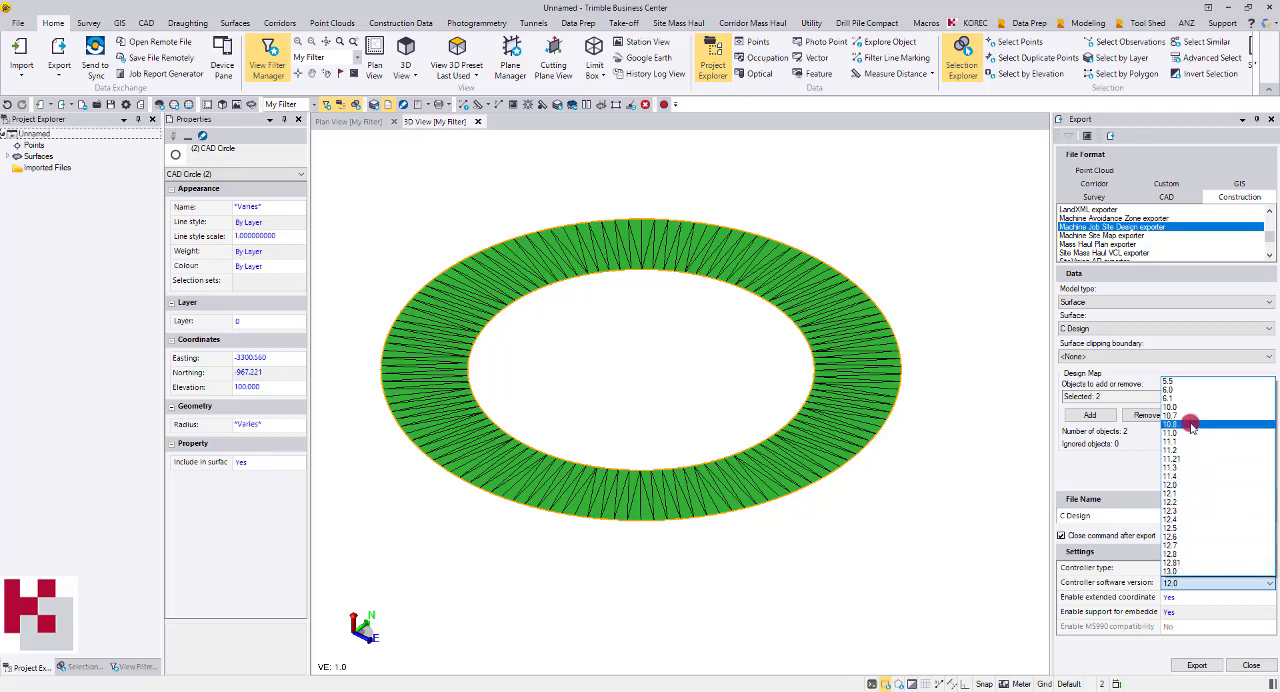
pyautogui.click(1187, 416)
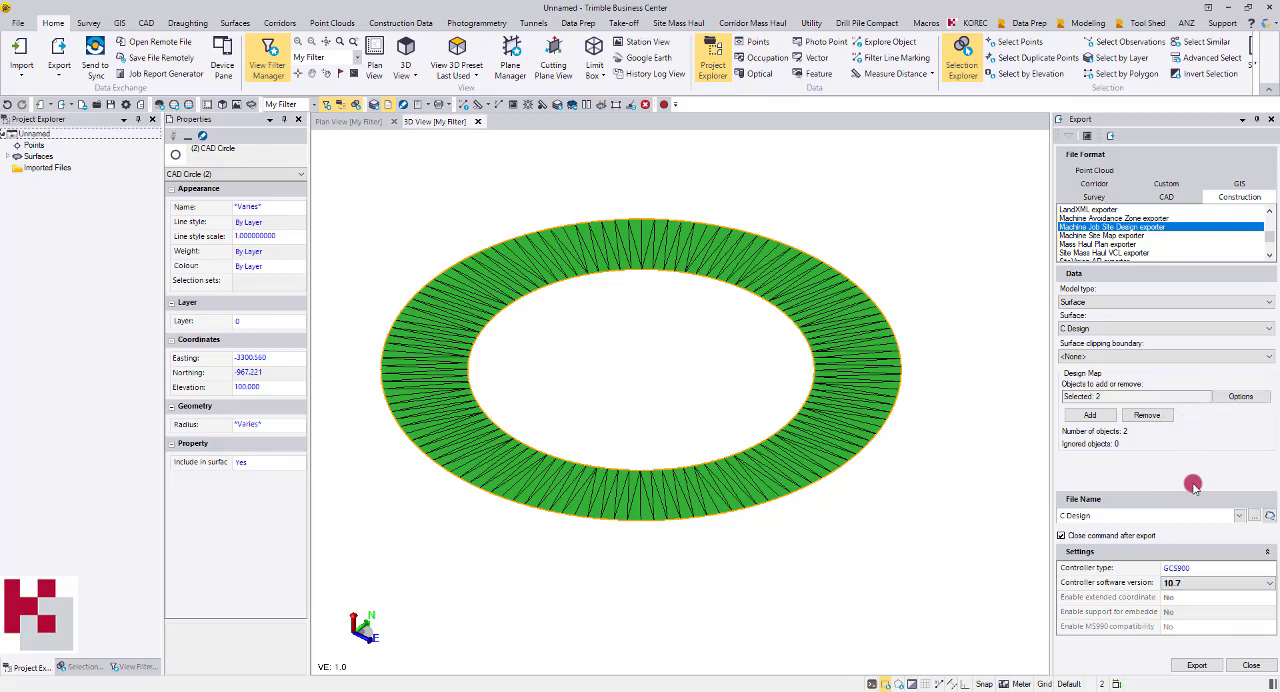
pyautogui.click(1192, 585)
pyautogui.click(1181, 486)
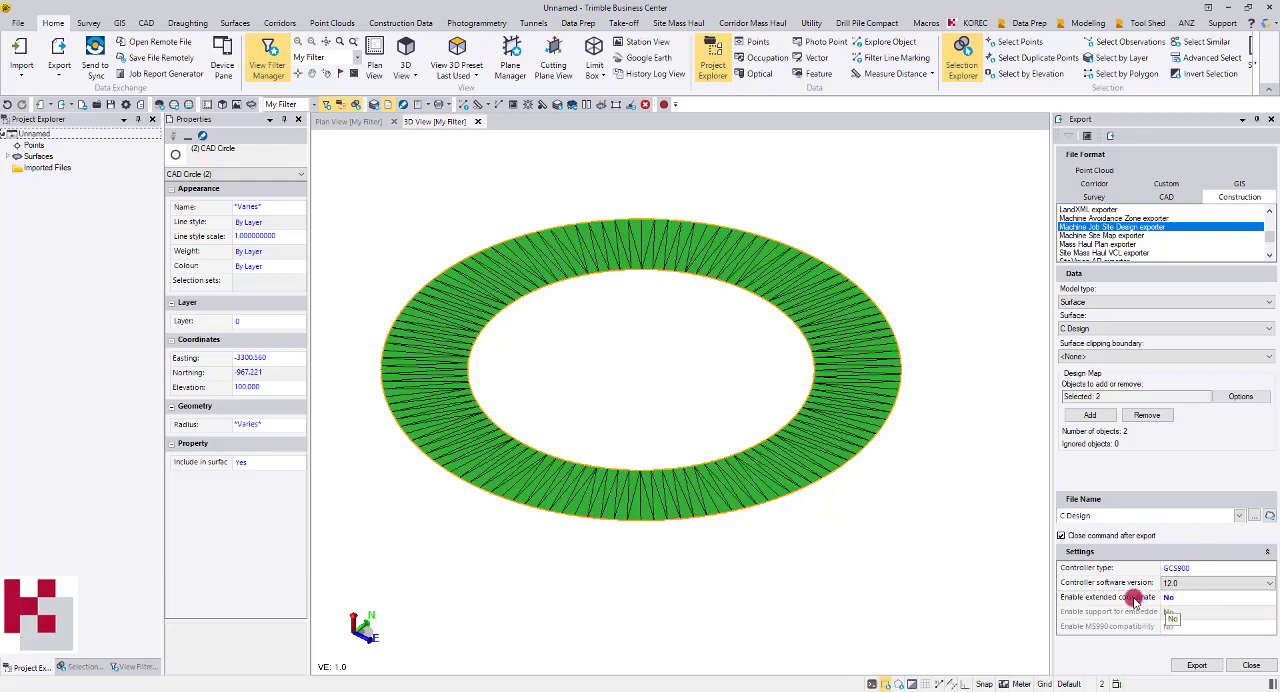
pyautogui.click(1187, 586)
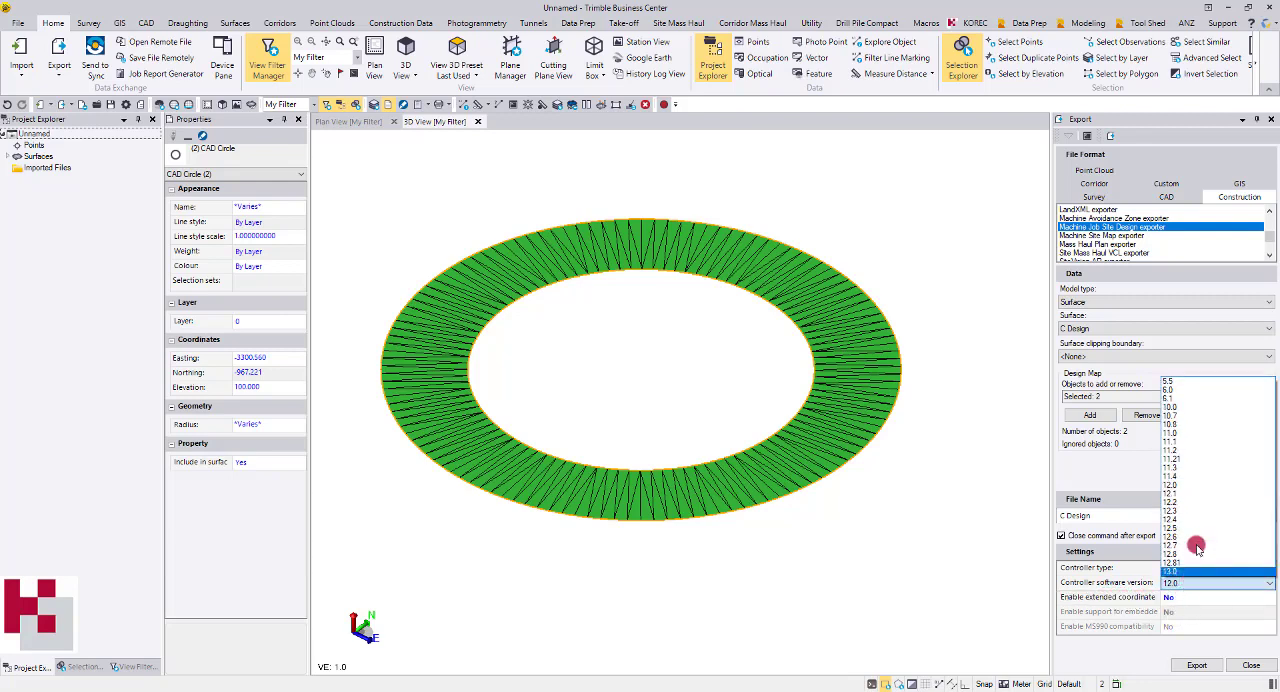
pyautogui.click(1187, 420)
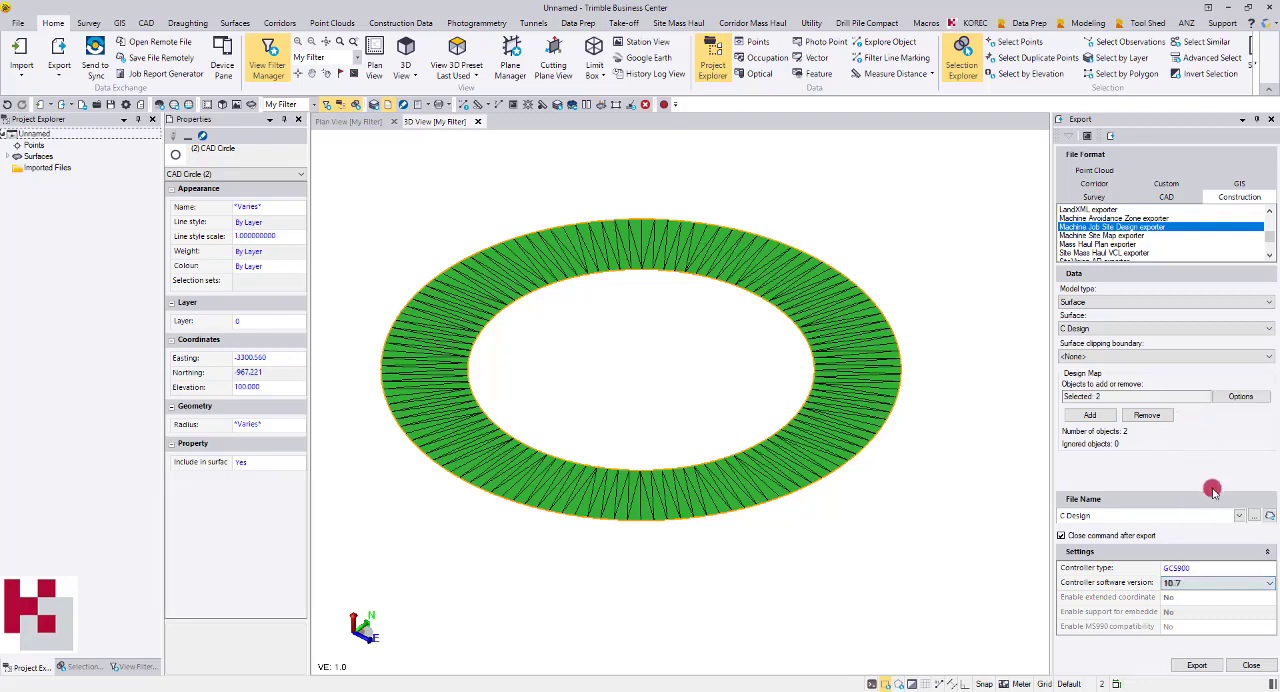
# Reselect controller software version 10.7 and export the C Design machine job site design
pyautogui.click(1197, 665)
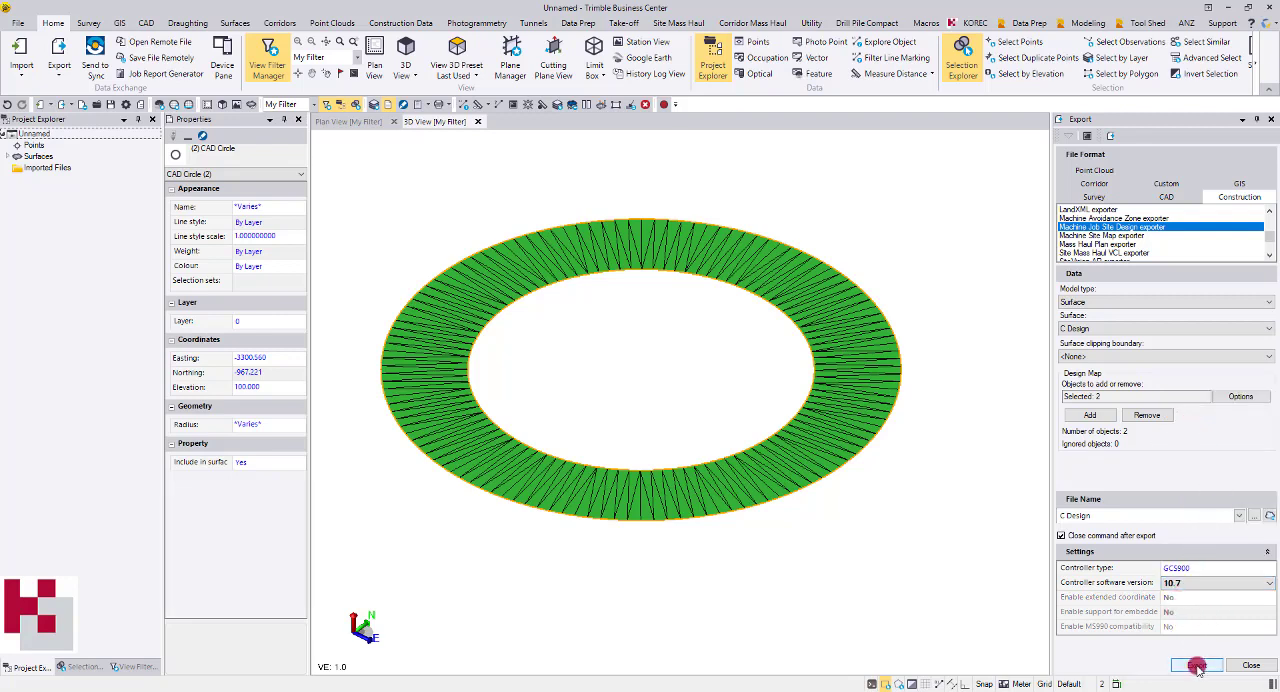
pyautogui.click(1195, 583)
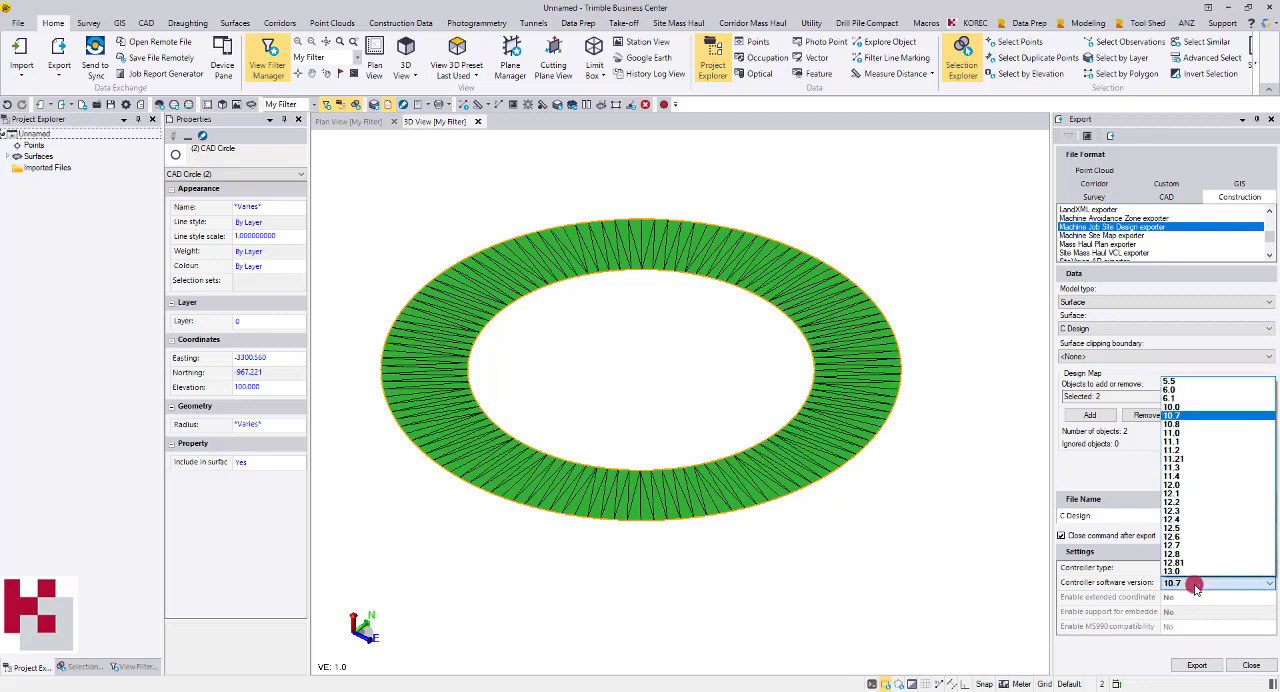
pyautogui.click(1180, 416)
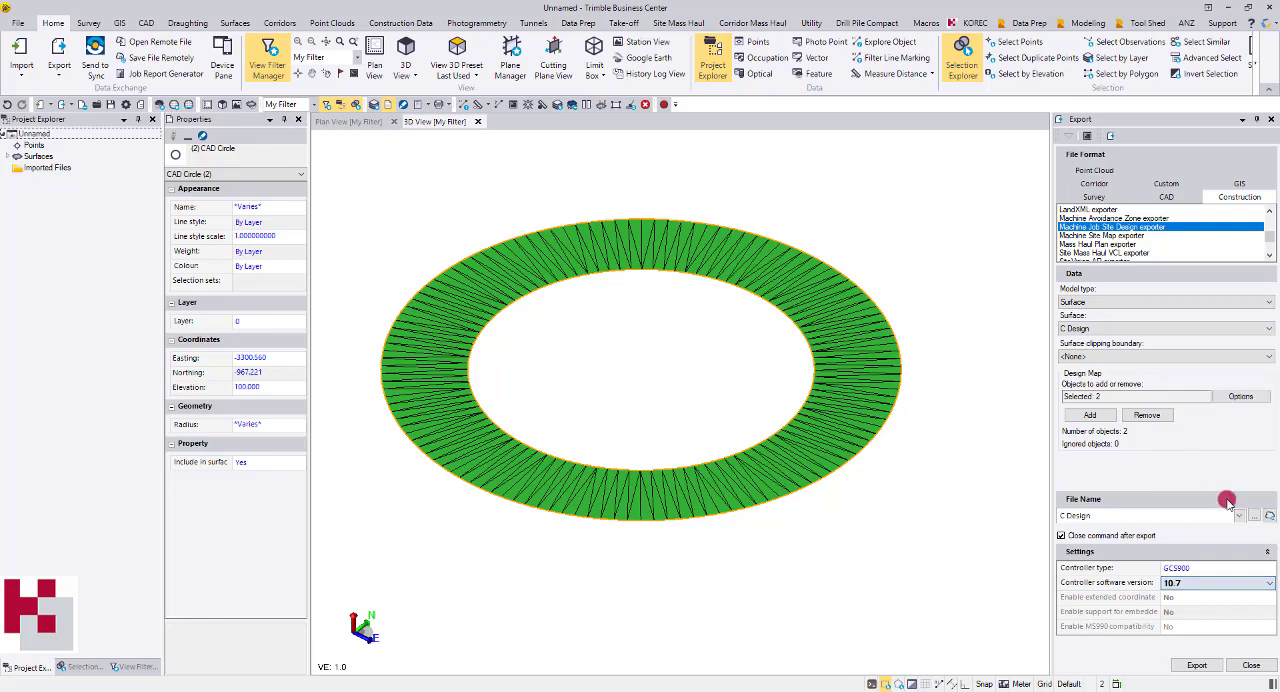
pyautogui.click(1196, 665)
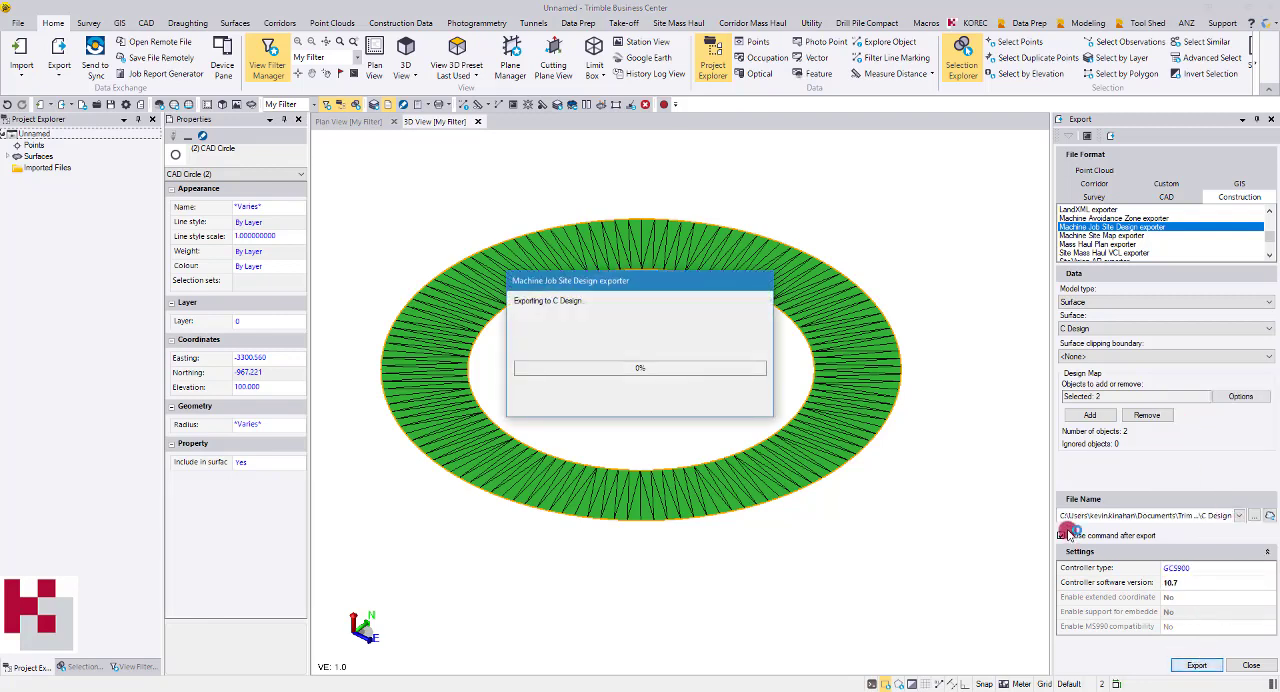